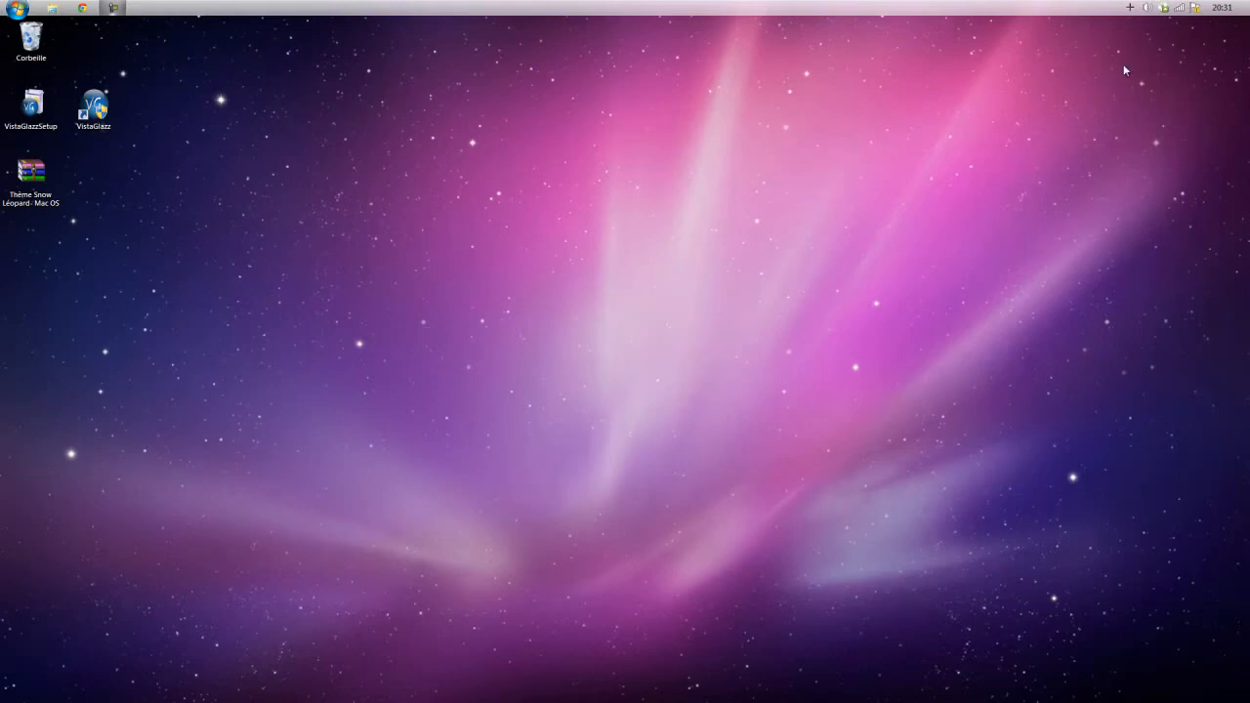
click(18, 11)
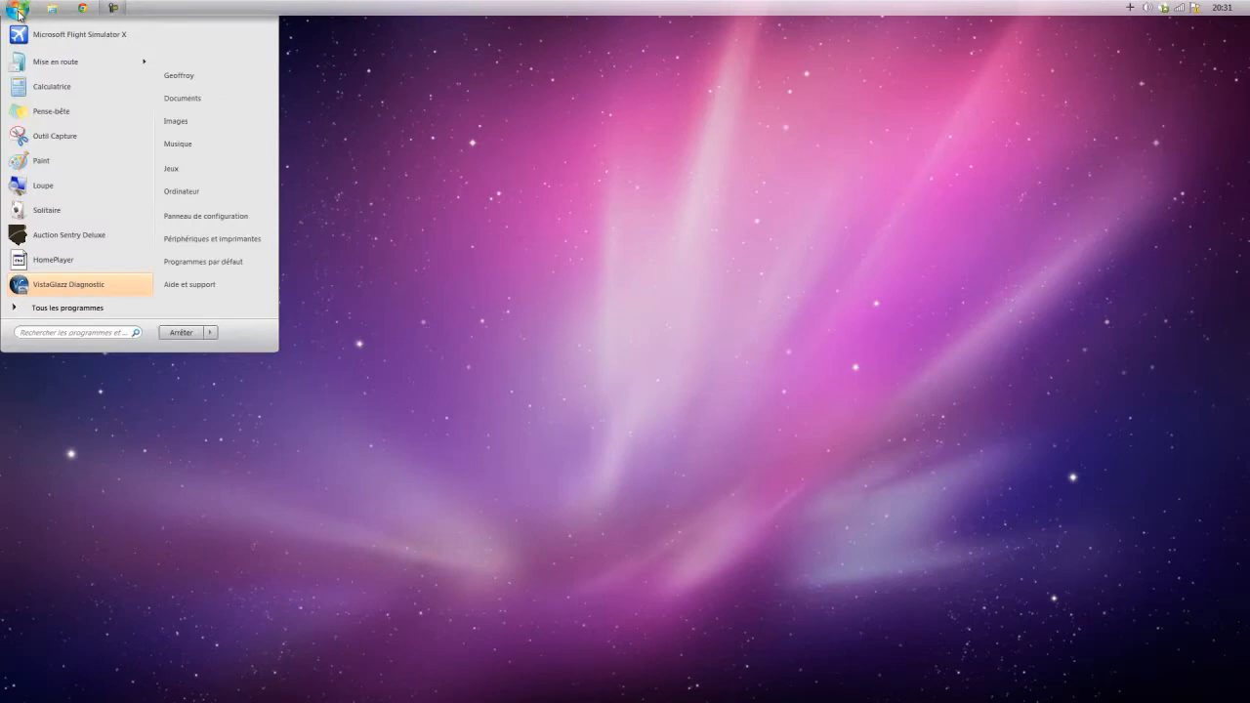
click(19, 13)
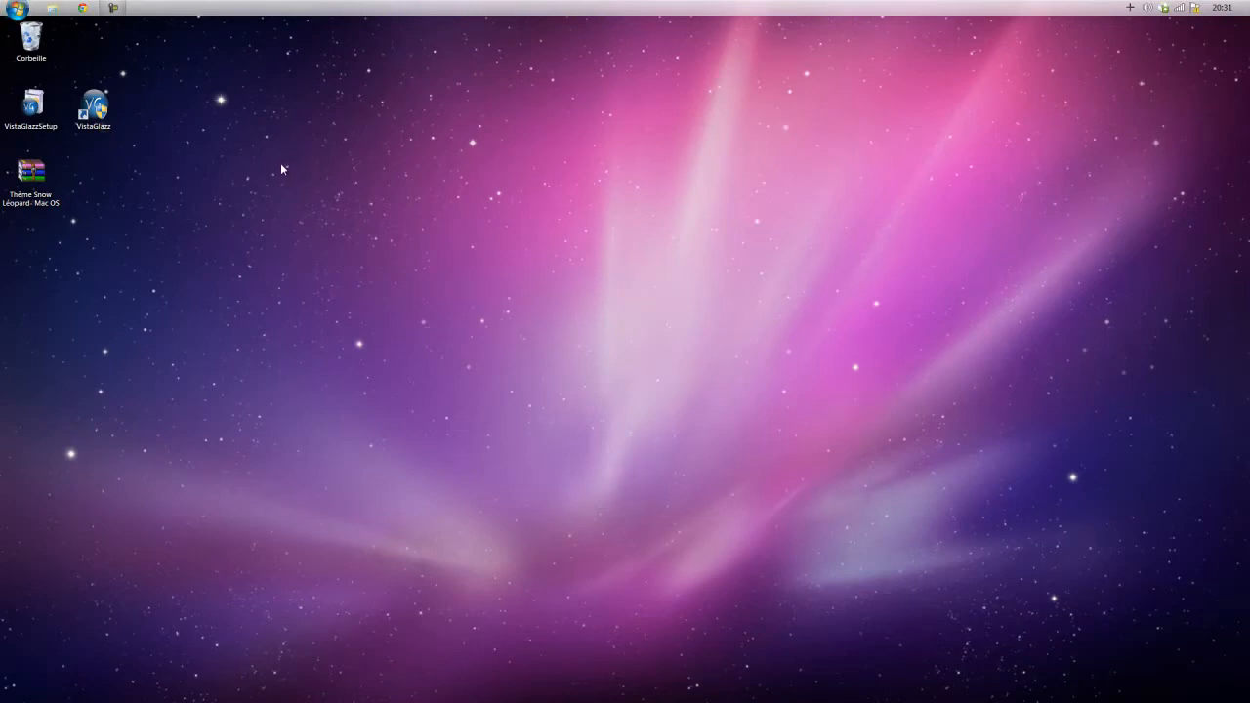
Start the VistaGlazz 2.4 installation from VistaGlazzSetup on the desktop and cancel the setup.
double_click(49, 122)
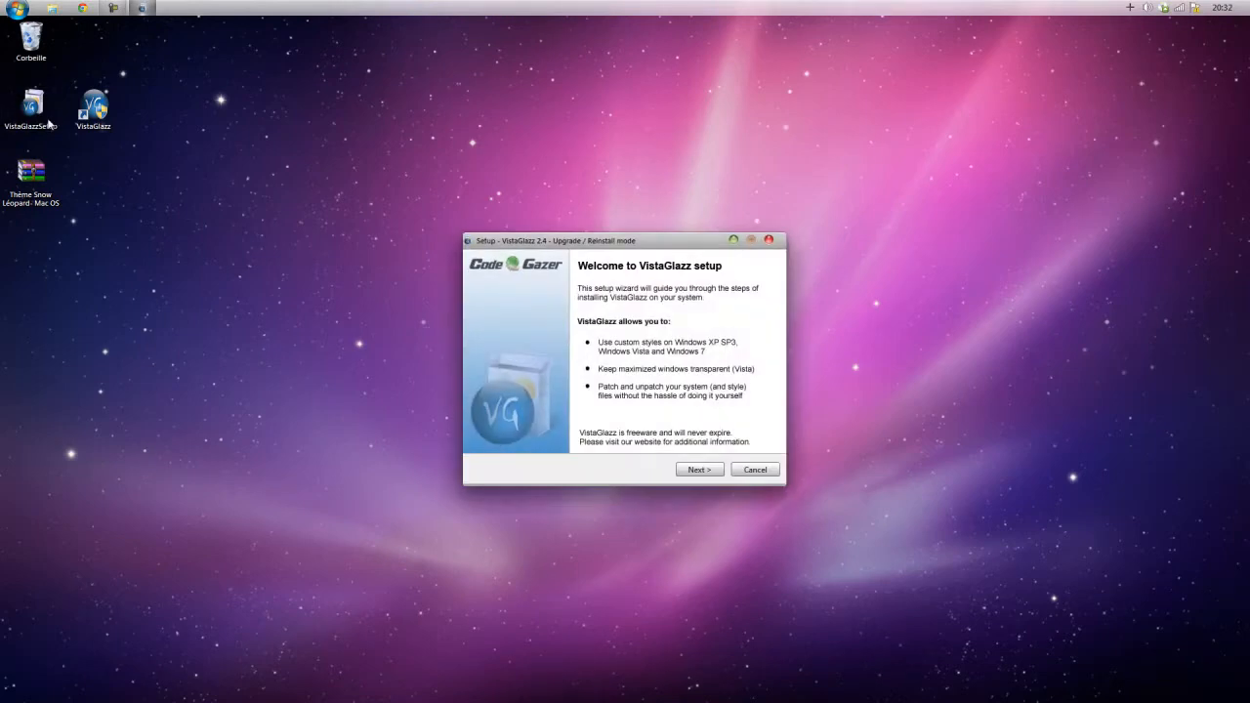
click(705, 470)
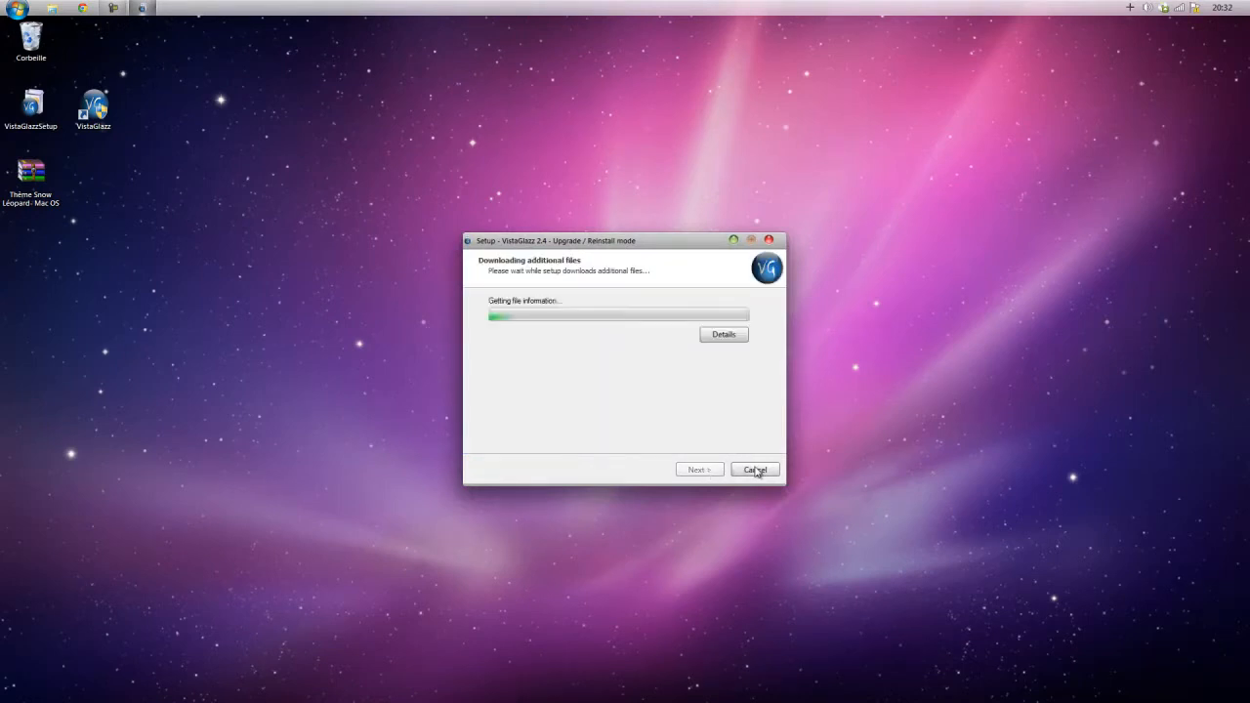
click(754, 471)
click(677, 426)
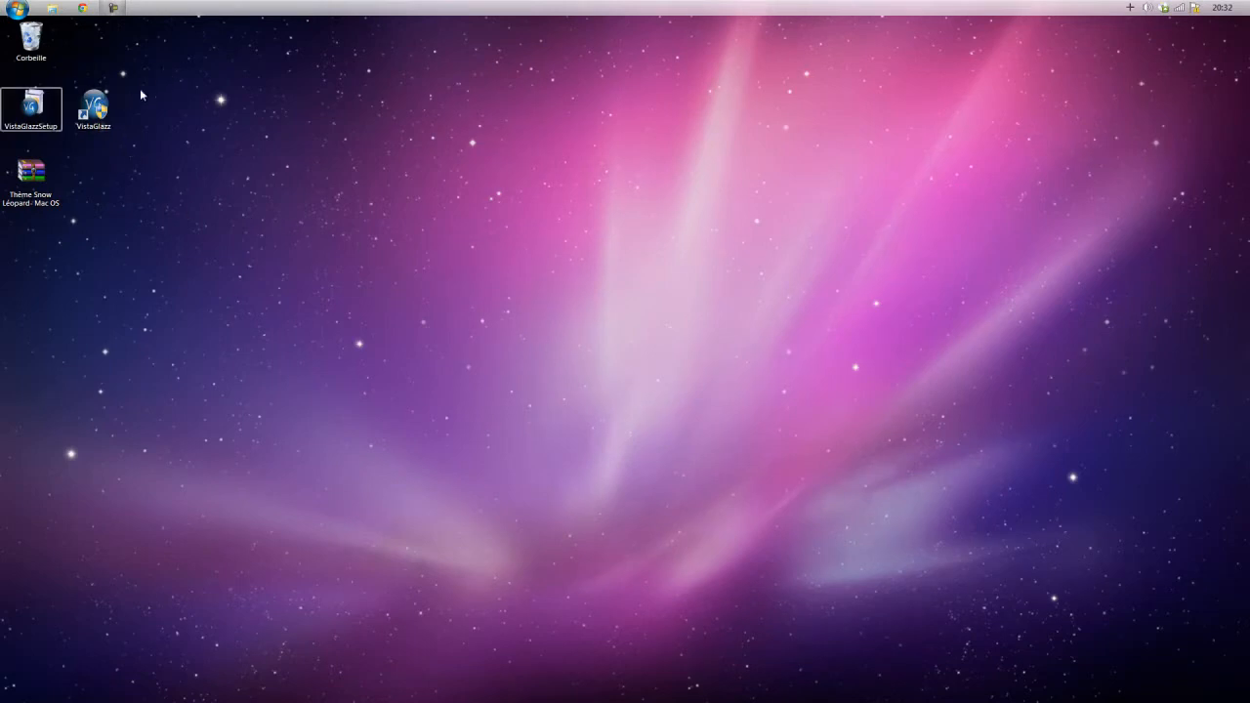
drag(125, 90, 86, 127)
click(85, 160)
click(707, 470)
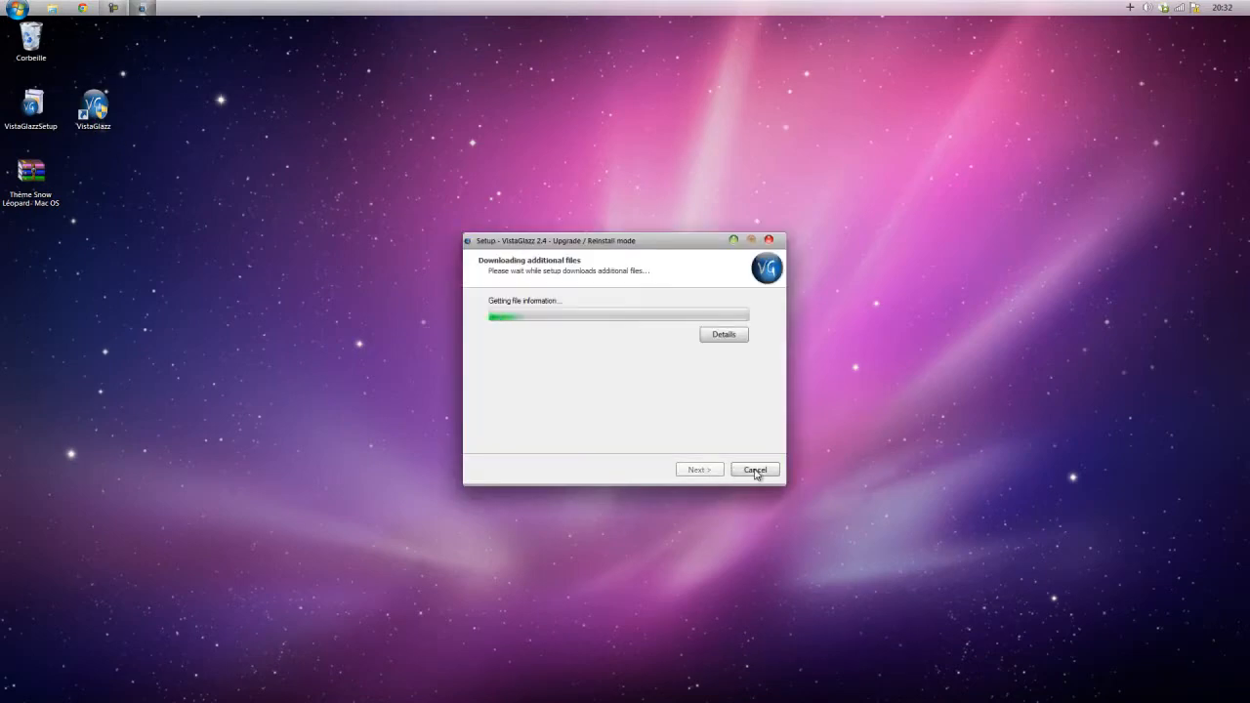
click(754, 469)
click(677, 427)
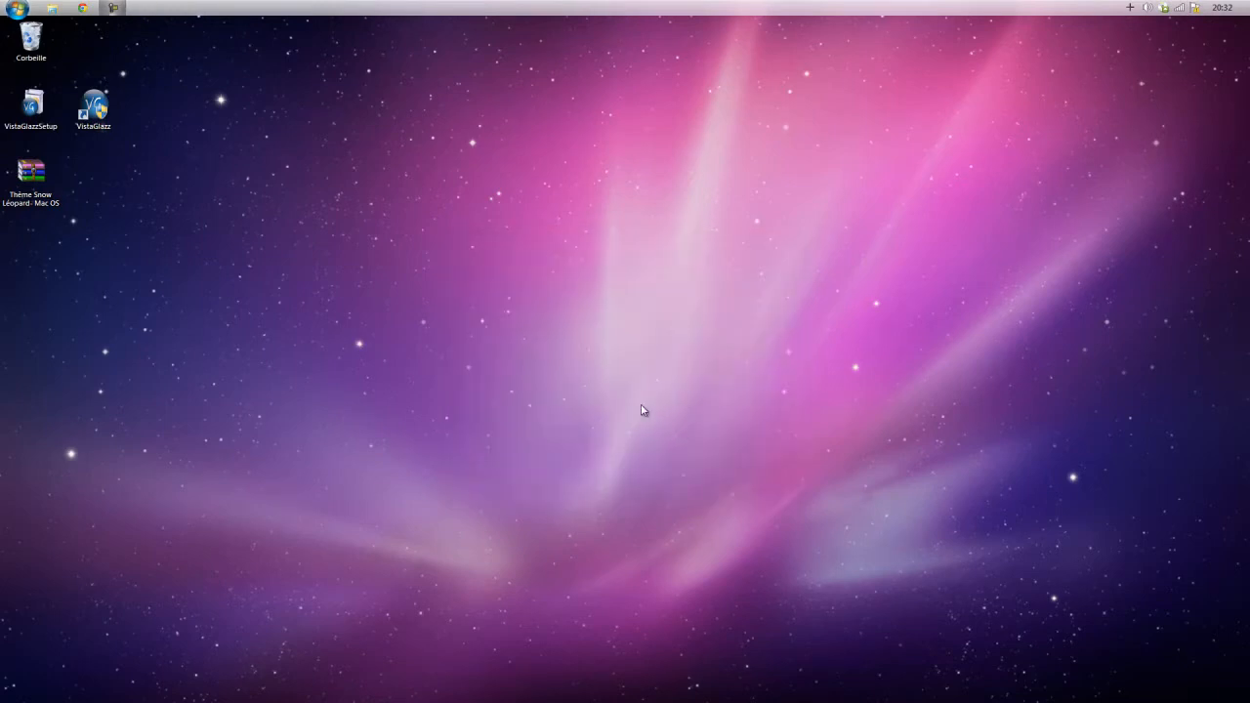
drag(170, 68, 90, 129)
click(112, 138)
click(86, 154)
drag(137, 76, 86, 129)
click(128, 118)
click(16, 9)
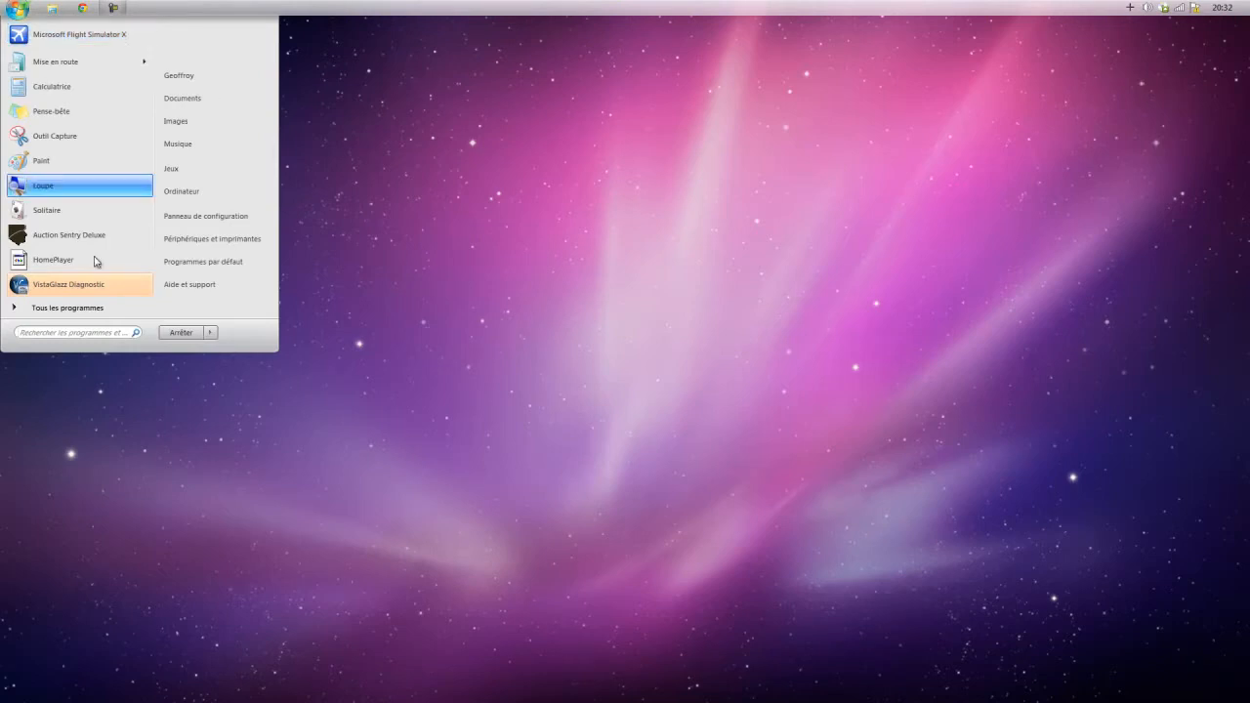
click(86, 331)
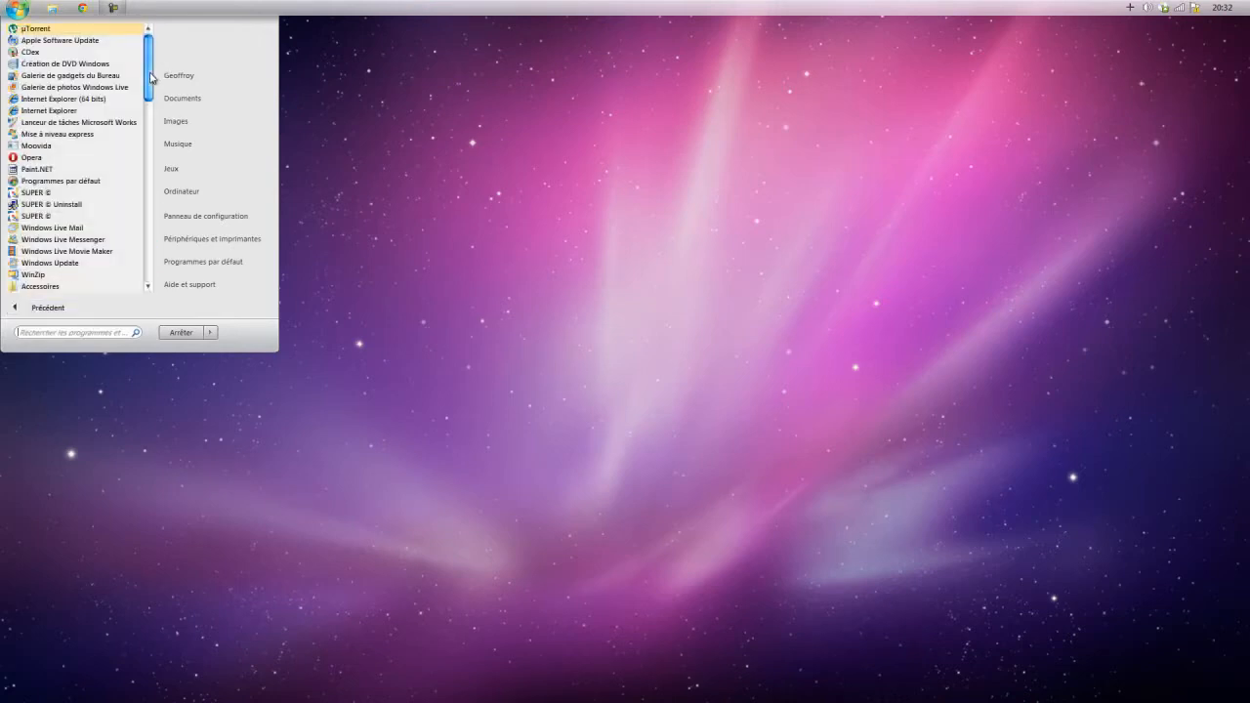
drag(150, 75, 137, 260)
click(13, 9)
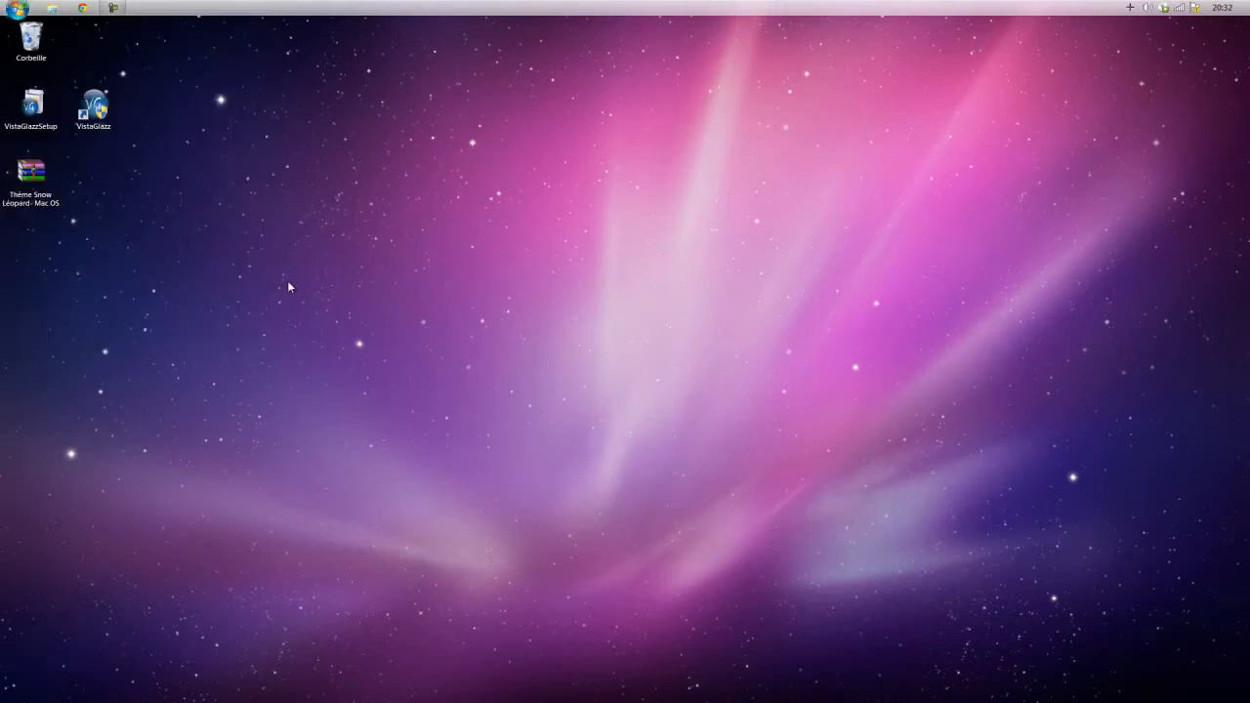
Launch VistaGlazz, check the patch status of the system files, and close the program.
double_click(90, 116)
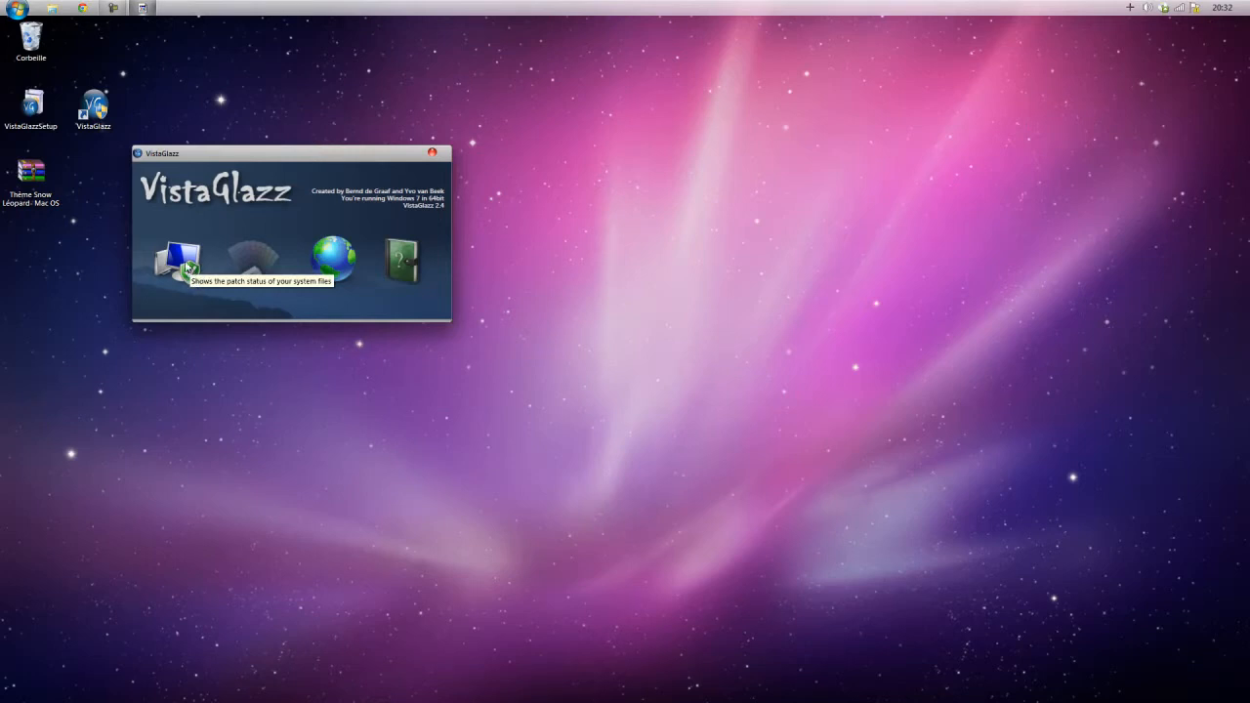
click(184, 262)
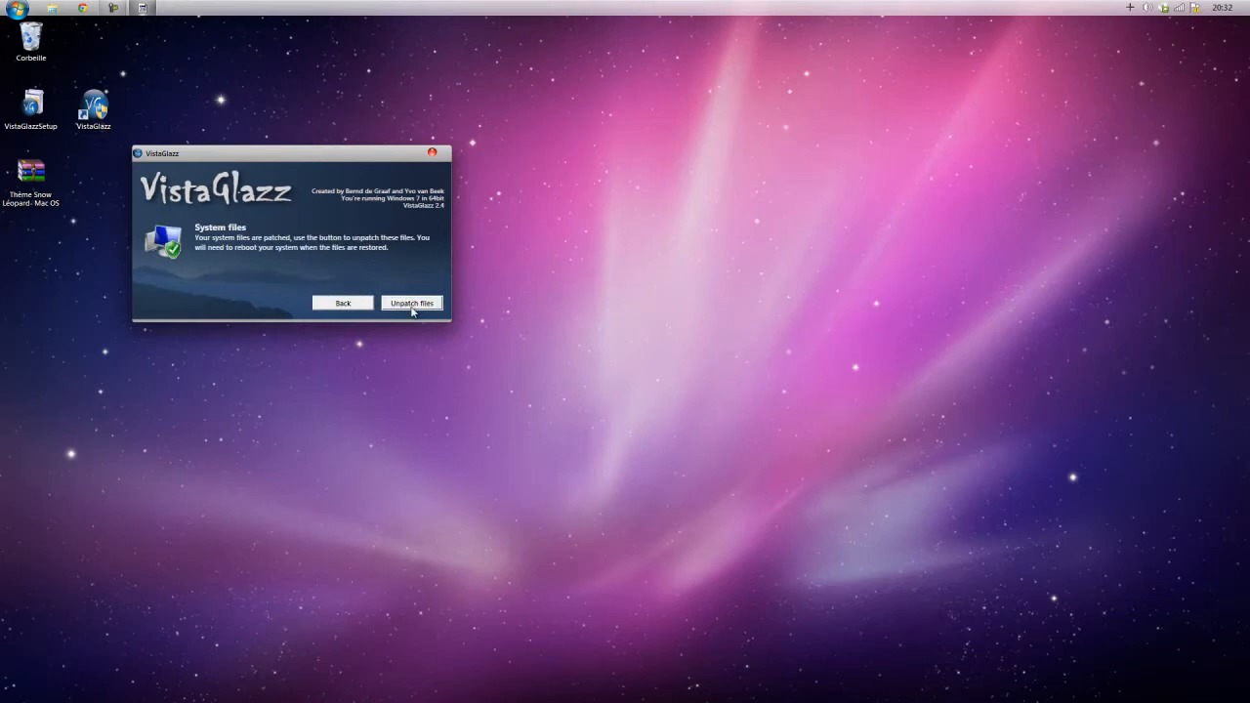
click(432, 153)
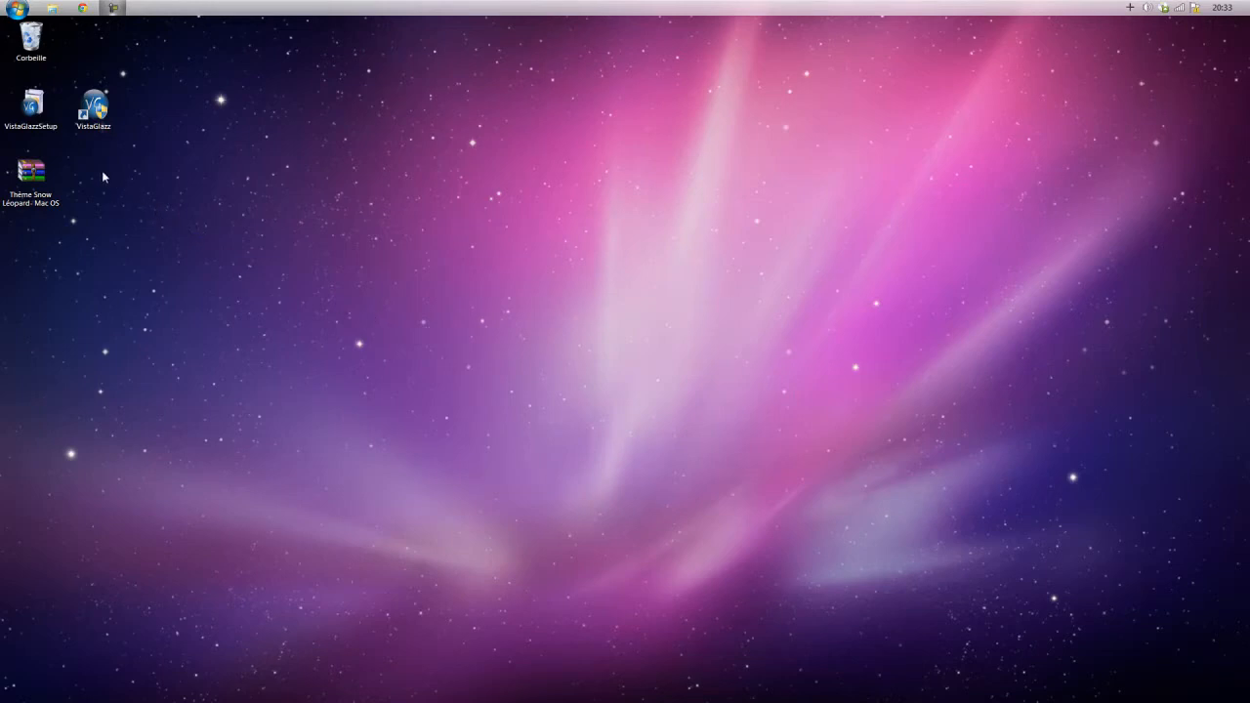
Open the Thème Snow Léopard- Mac OS archive and go into its Snow Leopard for Windows 7\Theme folder.
drag(87, 157, 41, 233)
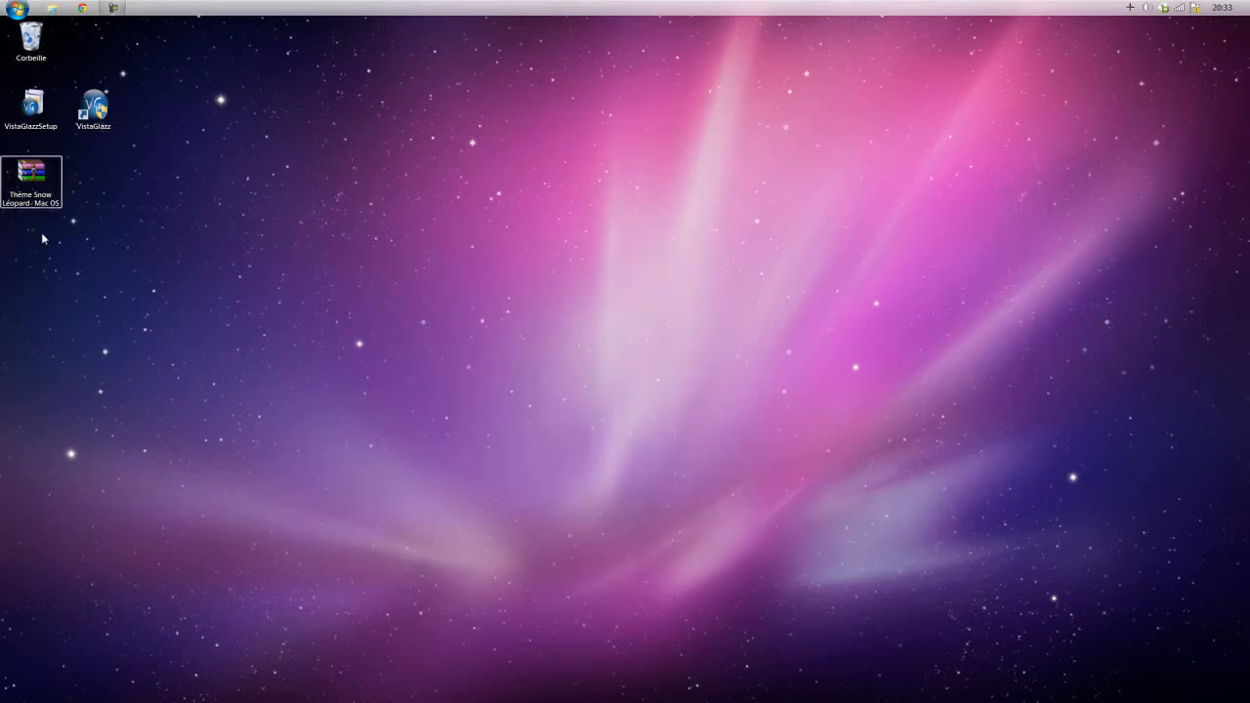
click(41, 232)
double_click(30, 185)
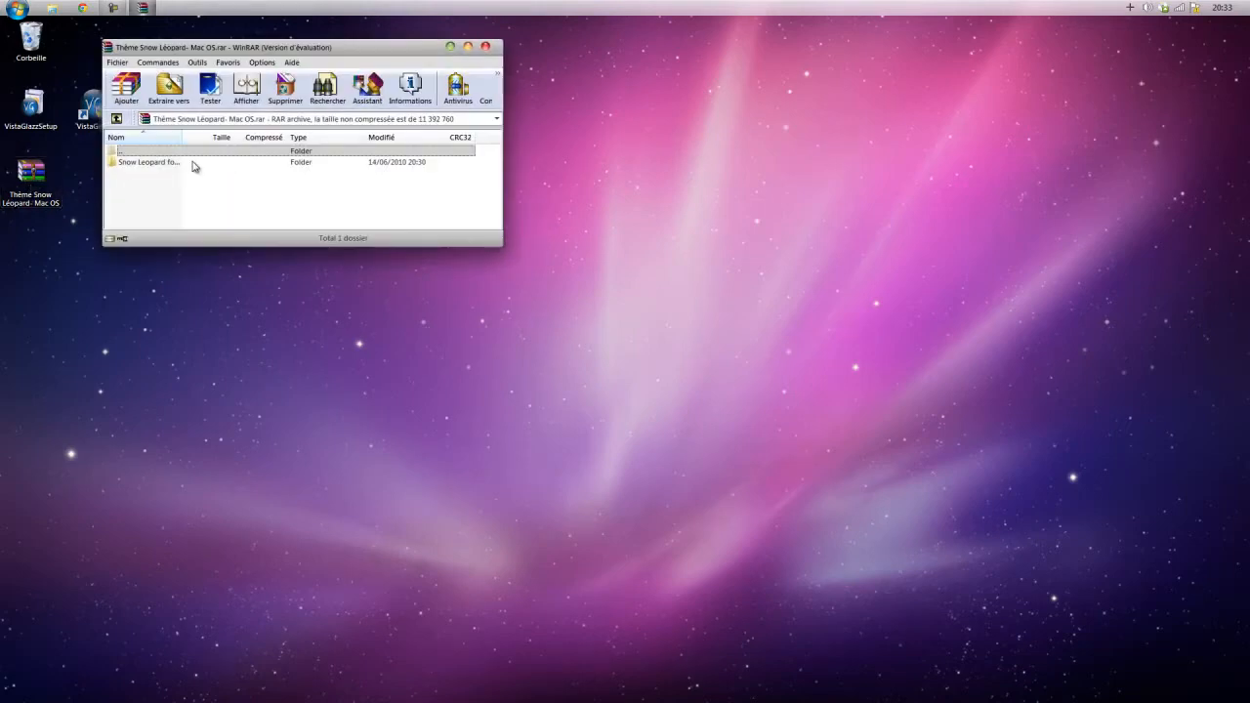
click(191, 166)
double_click(192, 166)
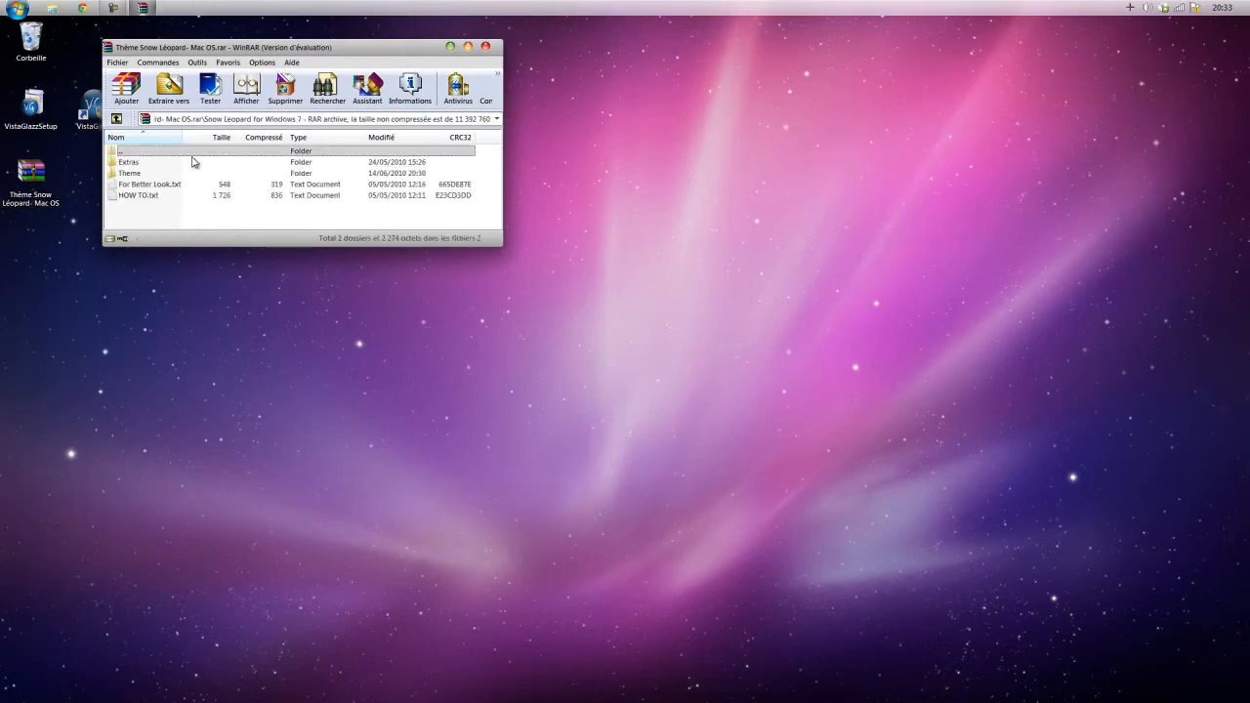
double_click(139, 174)
click(147, 173)
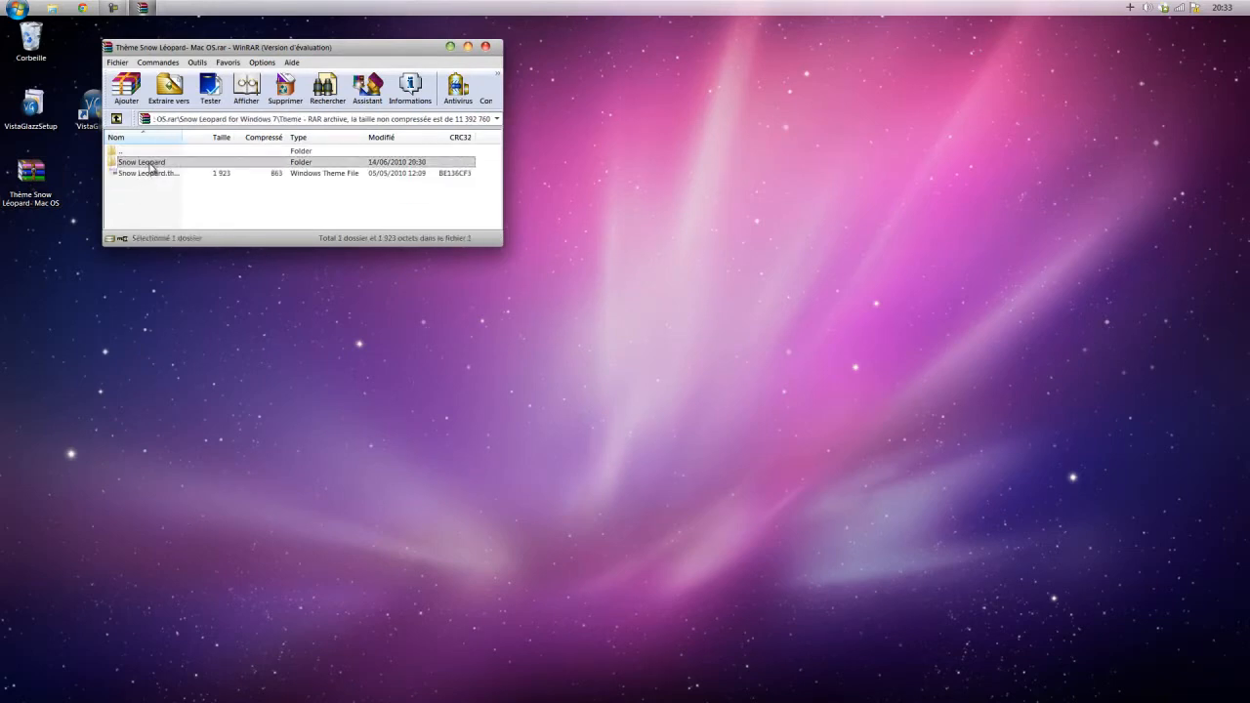
drag(481, 161, 444, 183)
click(382, 211)
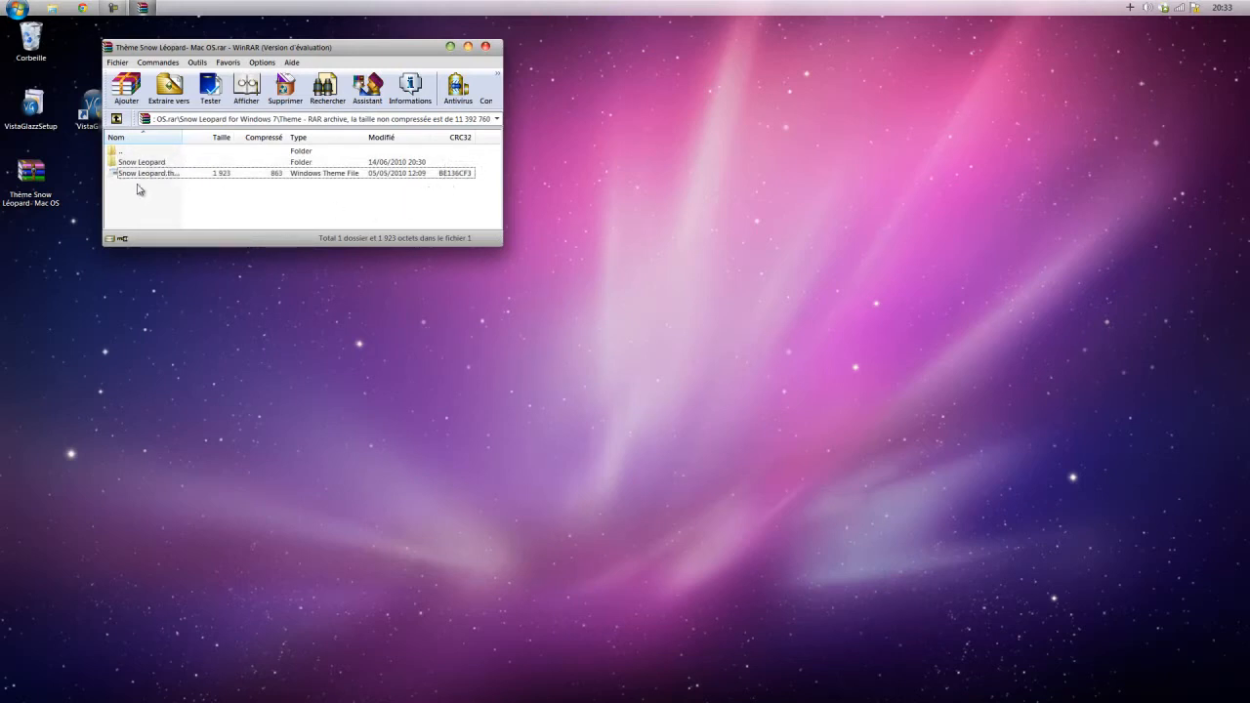
Open the Windows\Resources\Themes folder on the Acer (C:) drive in a file explorer window.
click(18, 9)
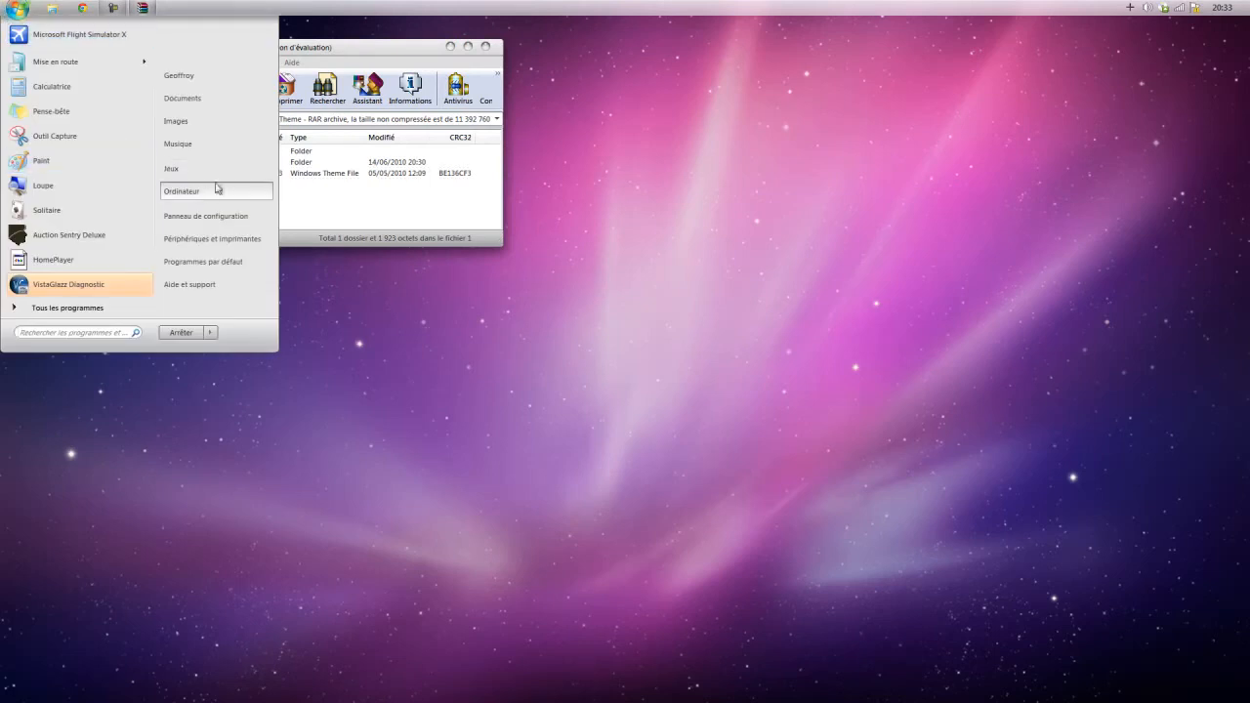
click(200, 198)
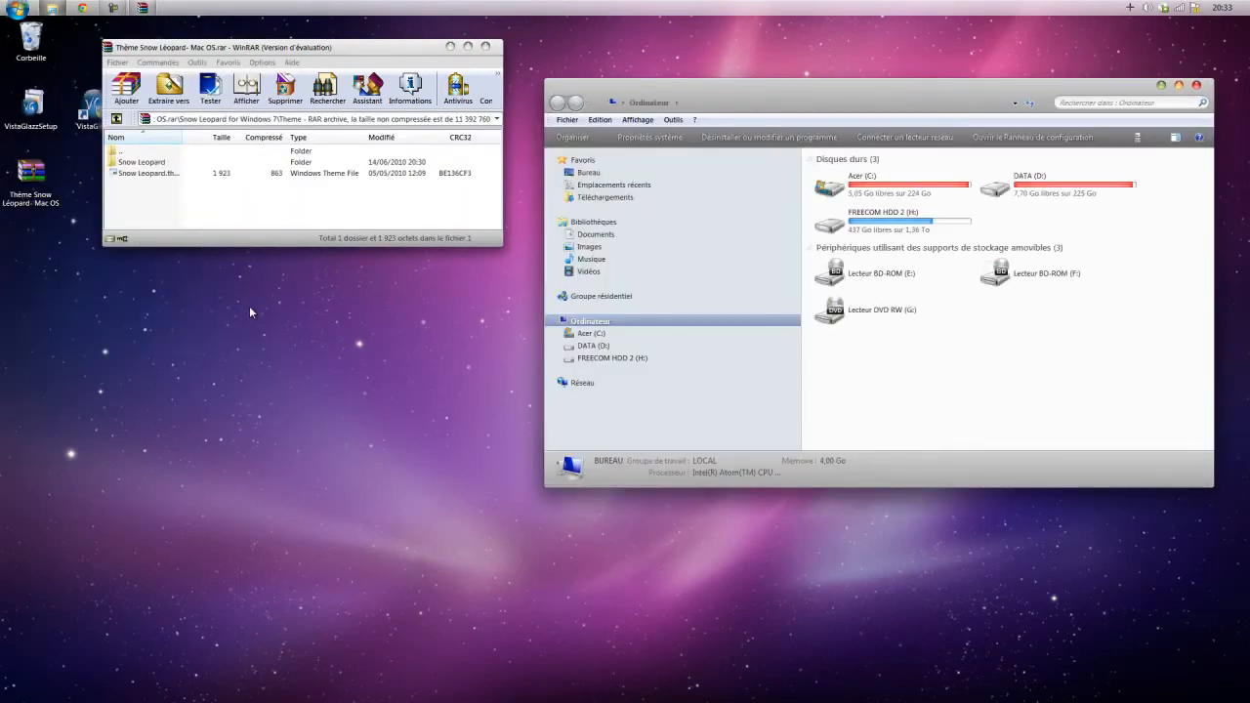
double_click(879, 194)
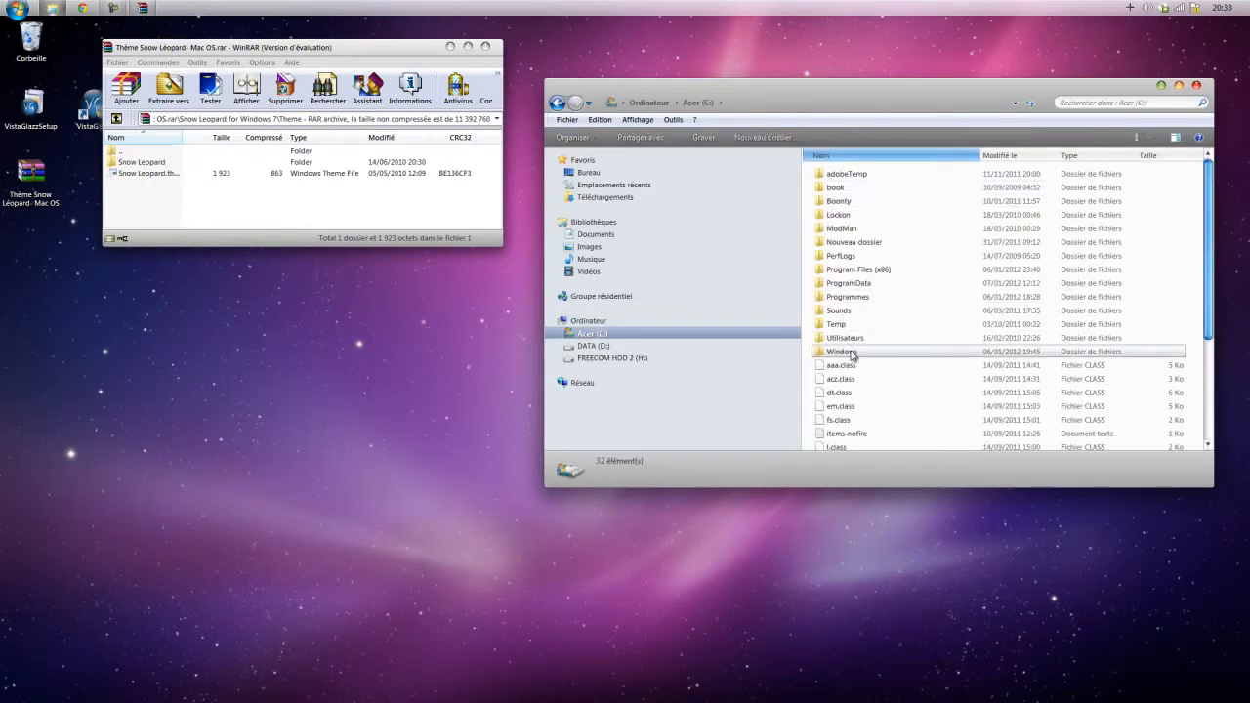
double_click(851, 354)
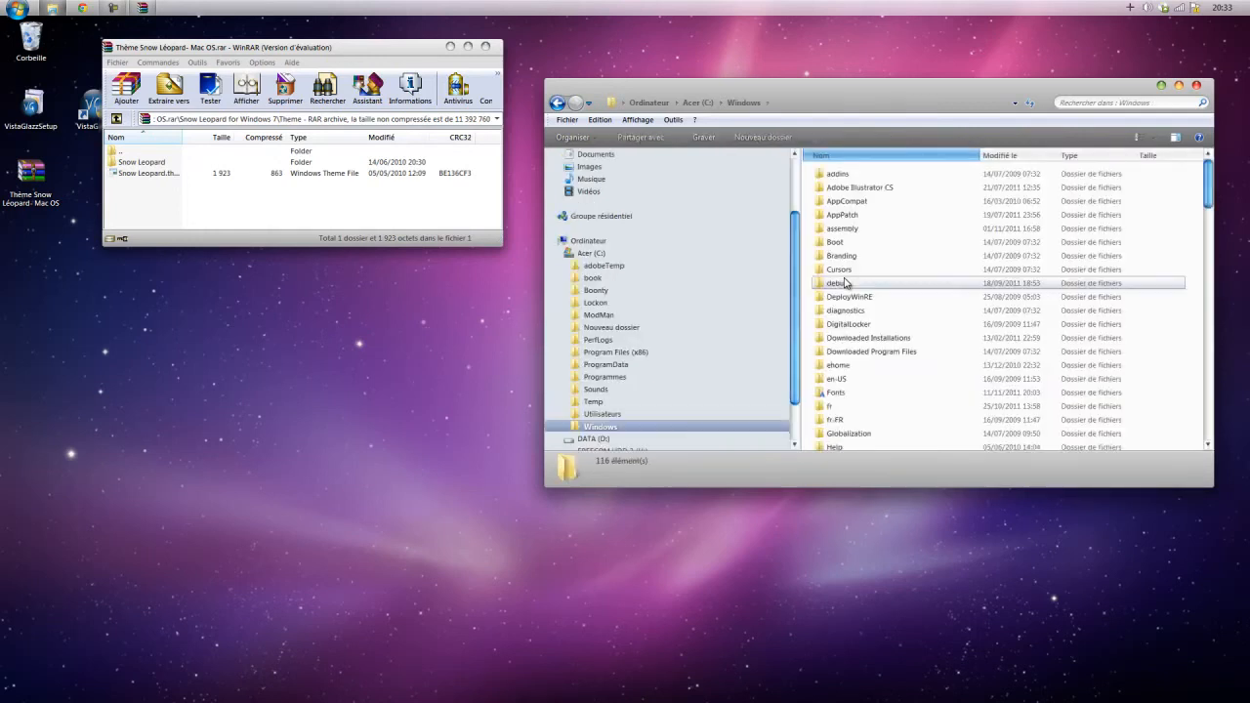
scroll(848, 410, down, 10)
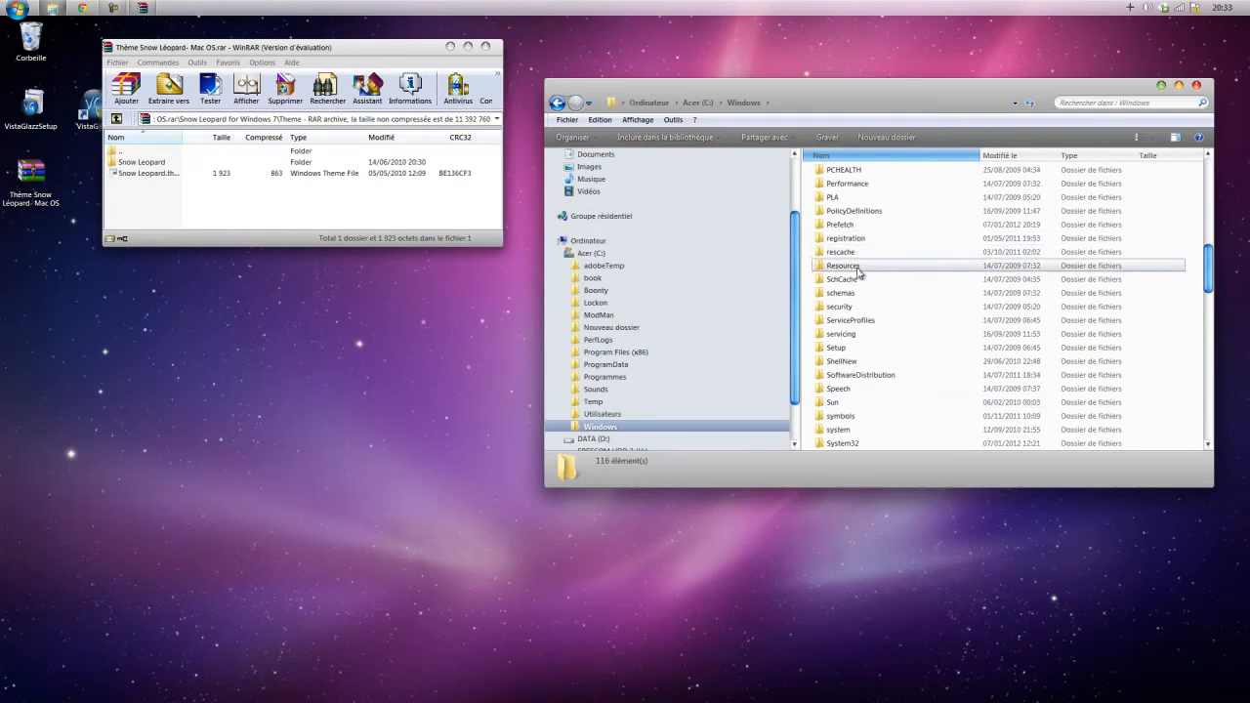
double_click(858, 269)
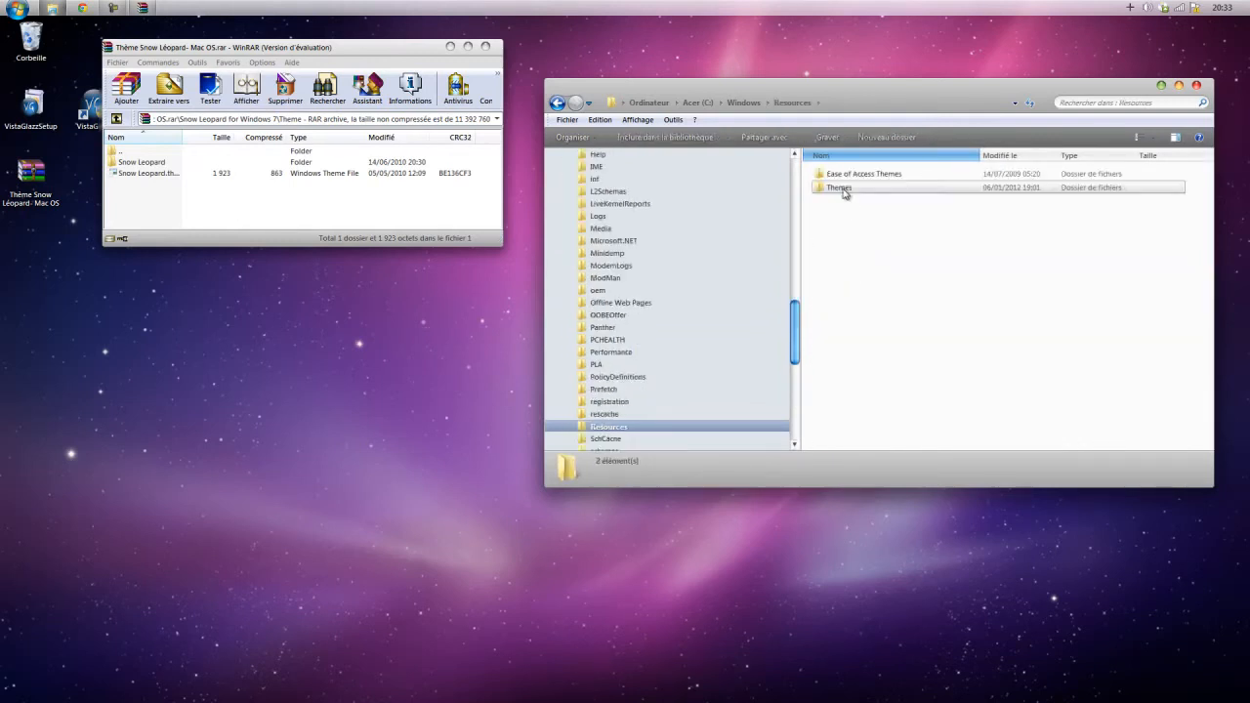
double_click(843, 191)
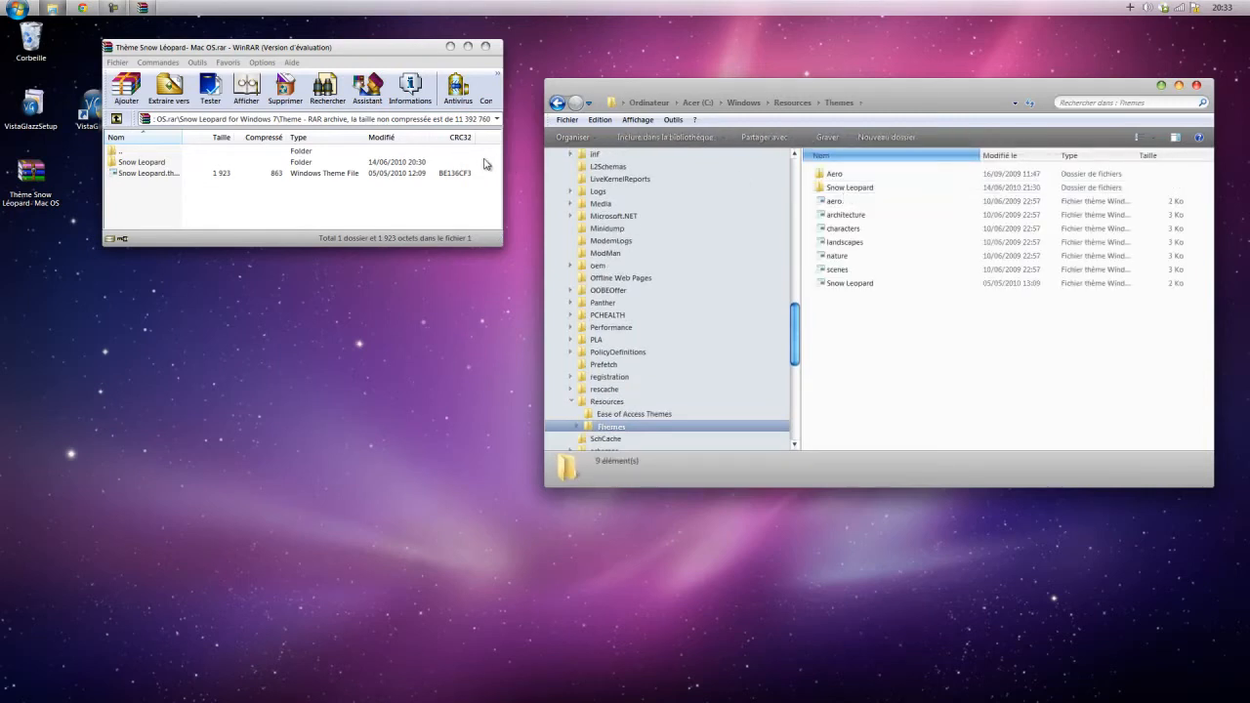
Try to extract the Snow Leopard folder and theme file from the archive into the Themes folder.
drag(494, 158, 872, 330)
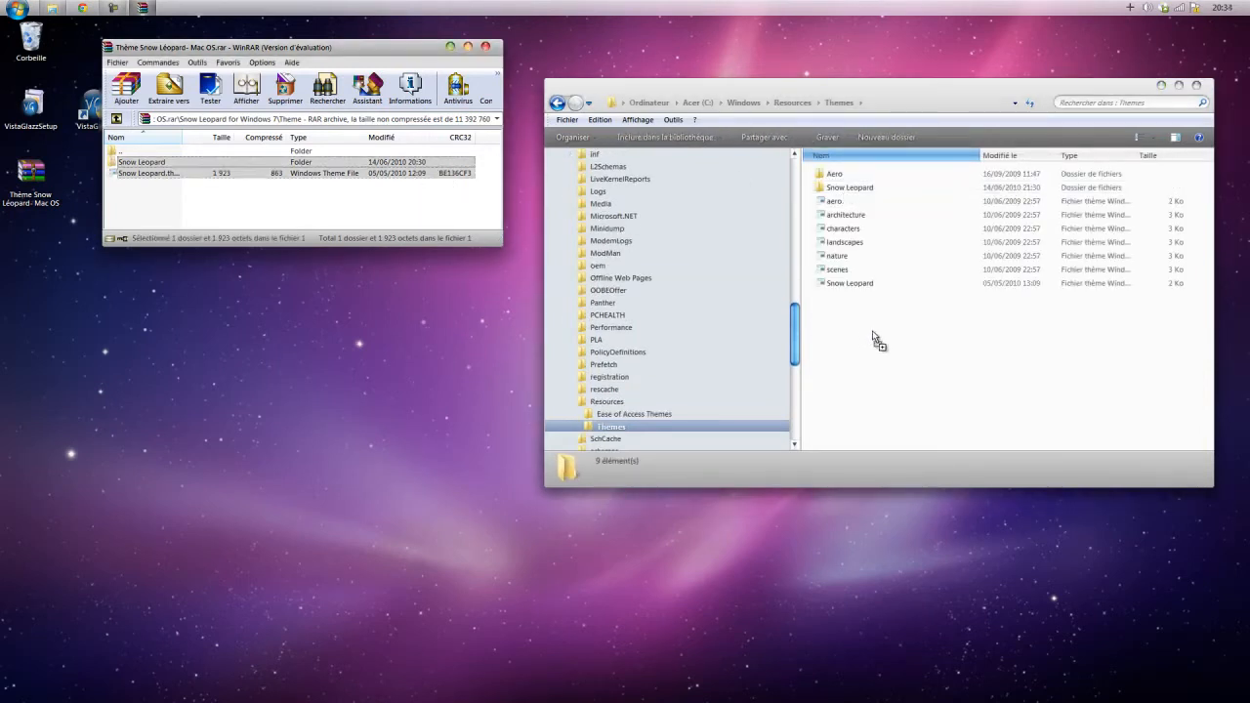
drag(755, 294, 419, 191)
Compare the archive's Snow Leopard folder and theme file with those in the Themes folder, and close both windows.
click(859, 188)
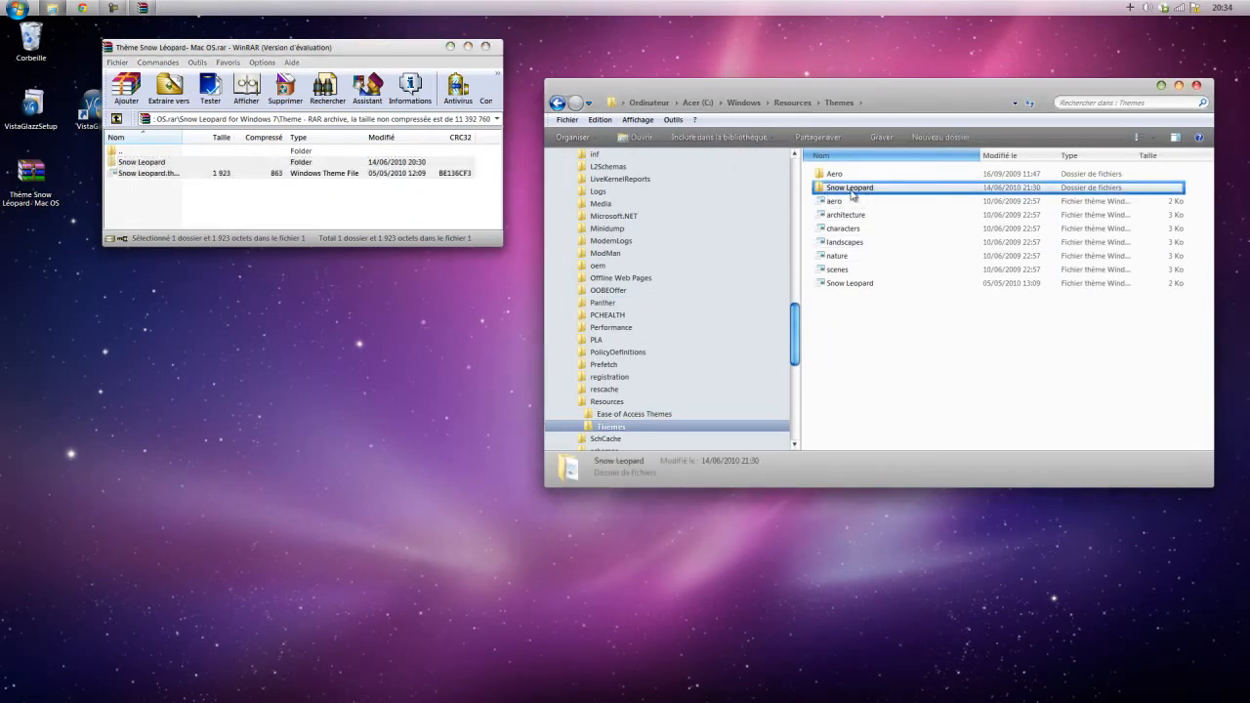
click(179, 164)
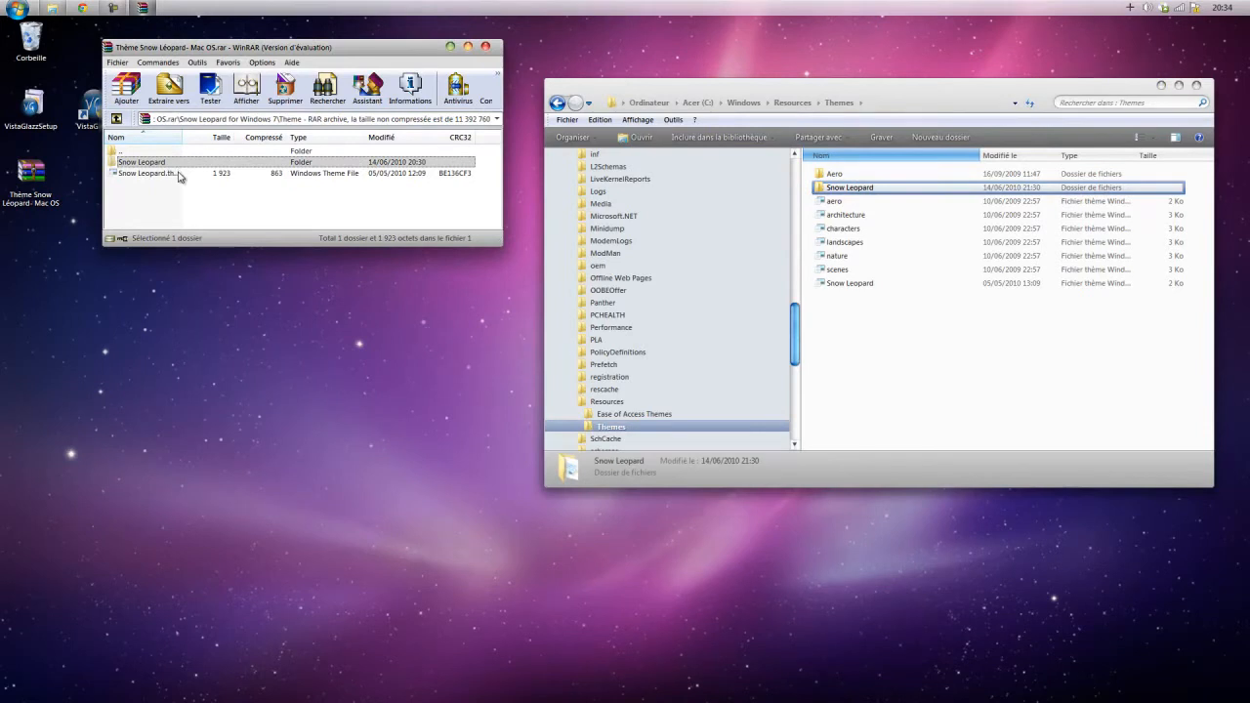
click(180, 174)
click(882, 286)
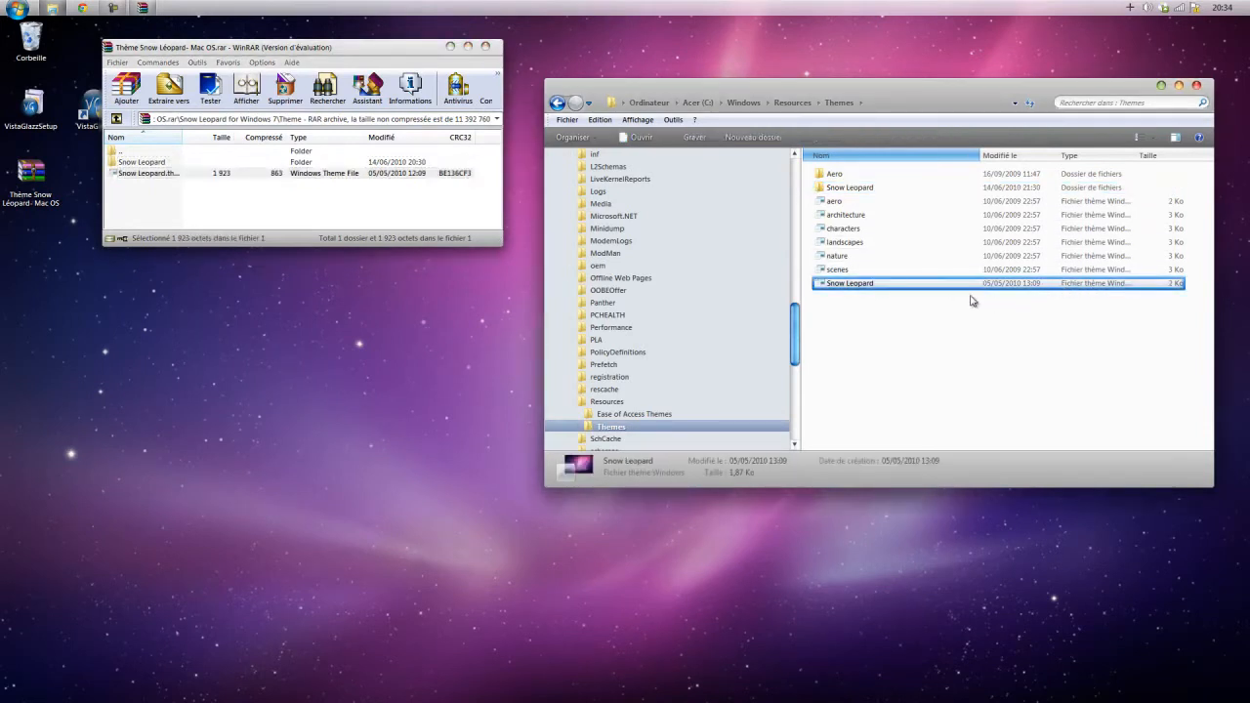
click(487, 49)
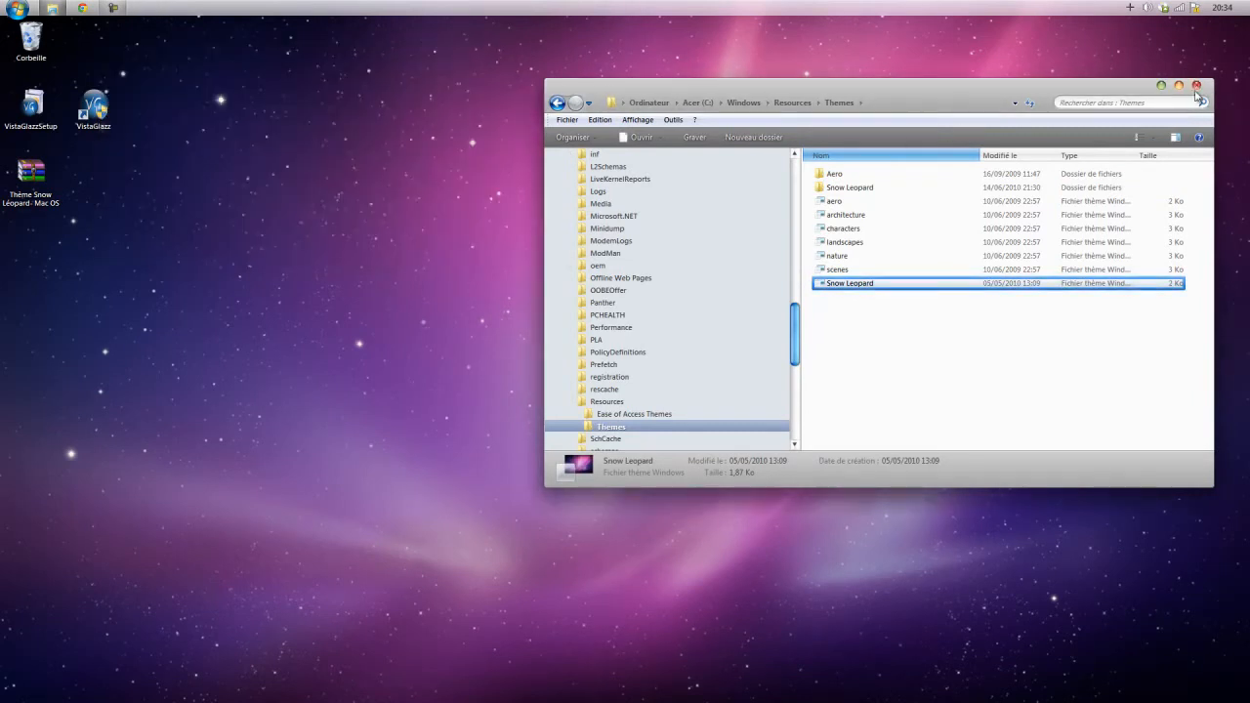
click(1196, 86)
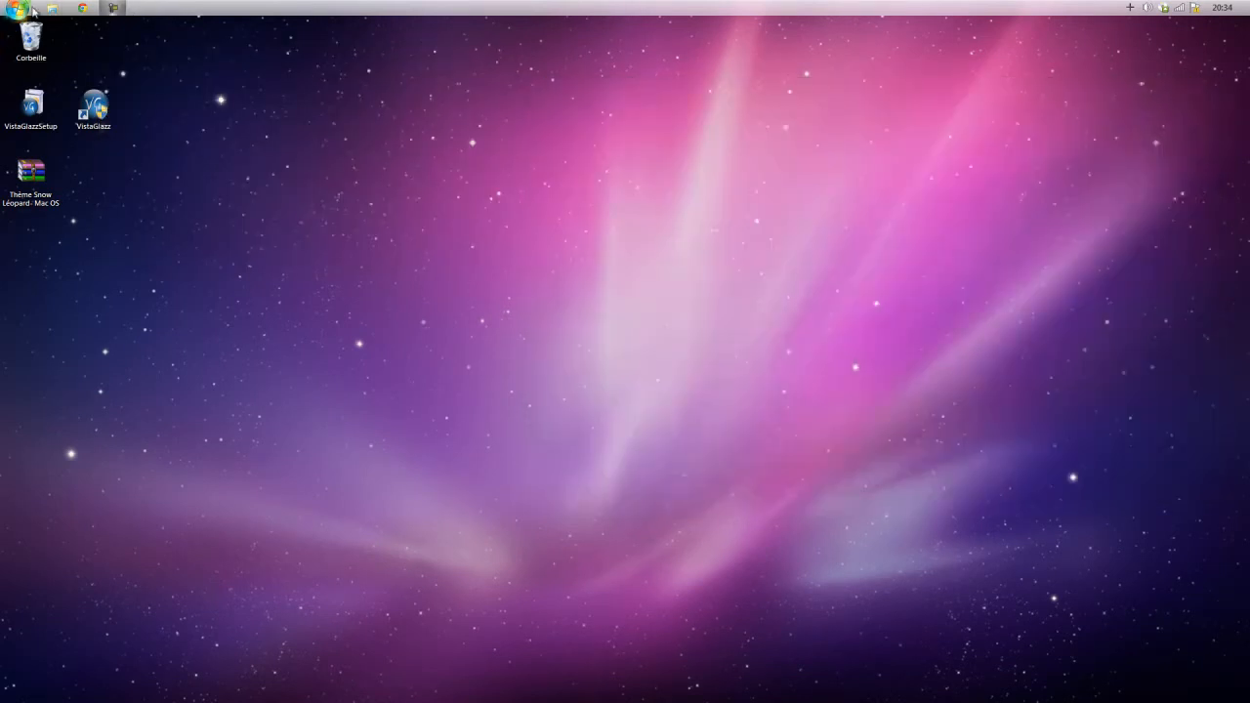
Apply the installed Snow Leopard theme from the Thèmes installés group in the personalisation settings and close the window.
right_click(223, 102)
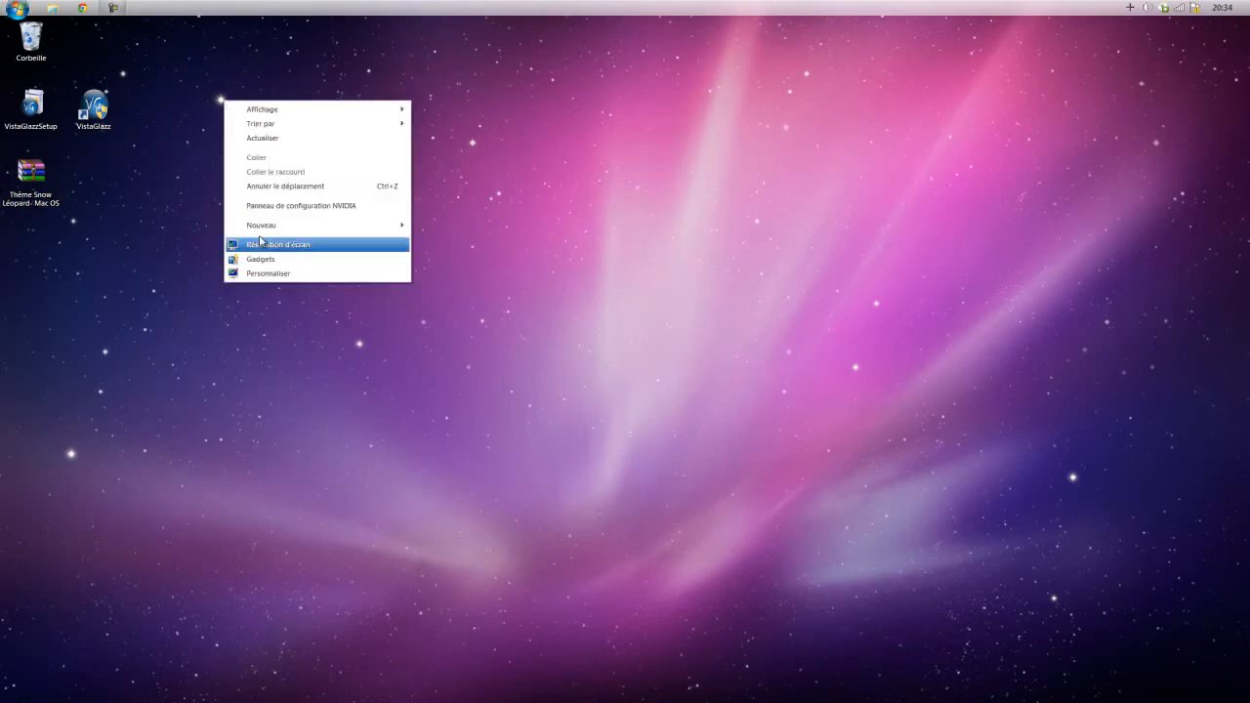
click(263, 274)
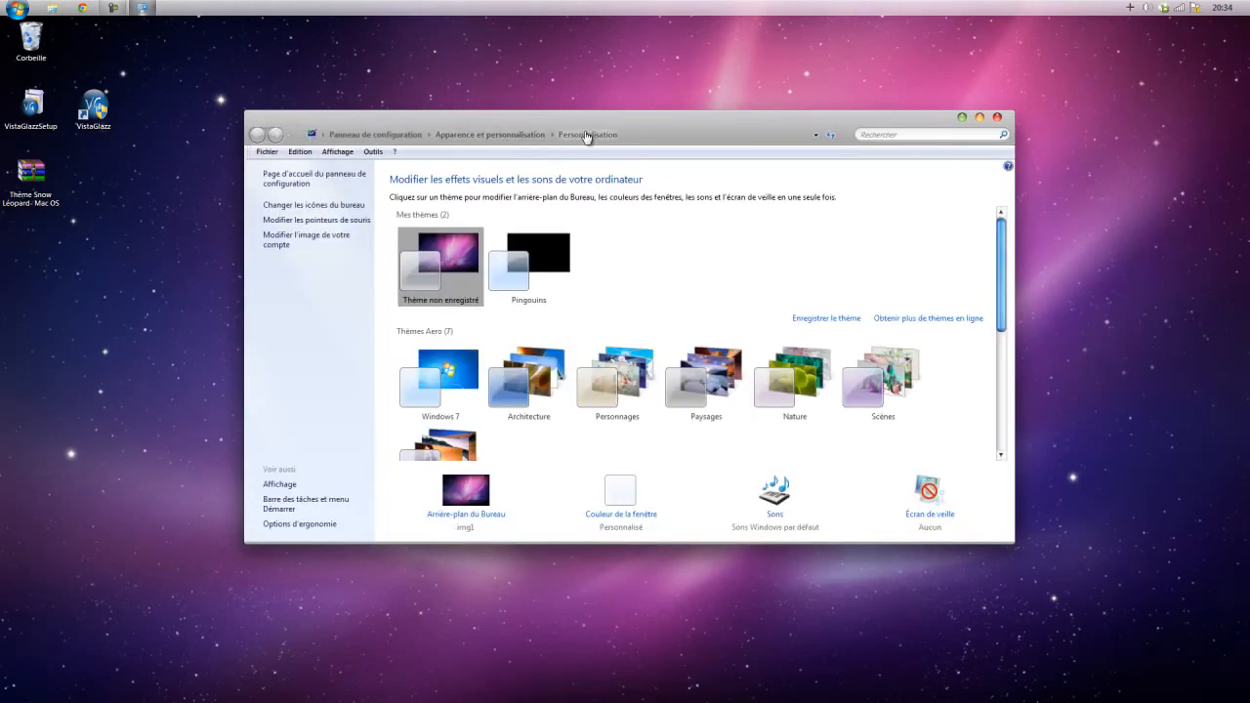
scroll(517, 418, down, 1)
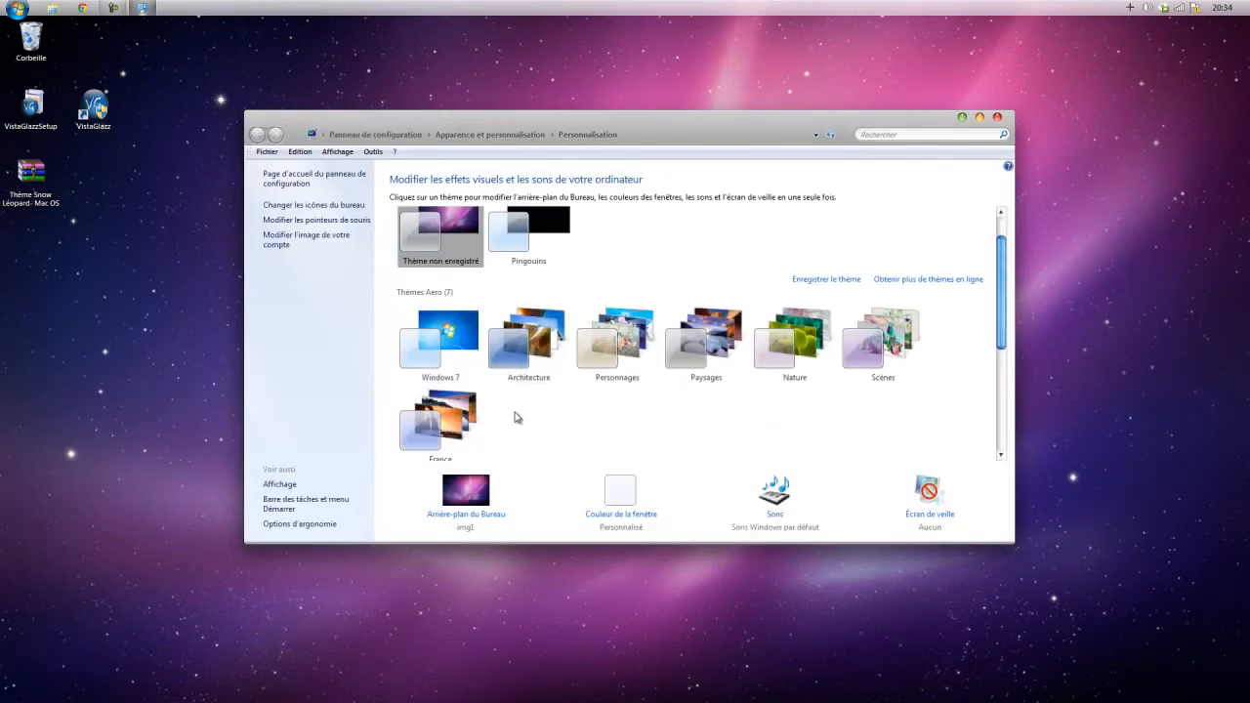
scroll(517, 418, down, 1)
scroll(522, 418, down, 2)
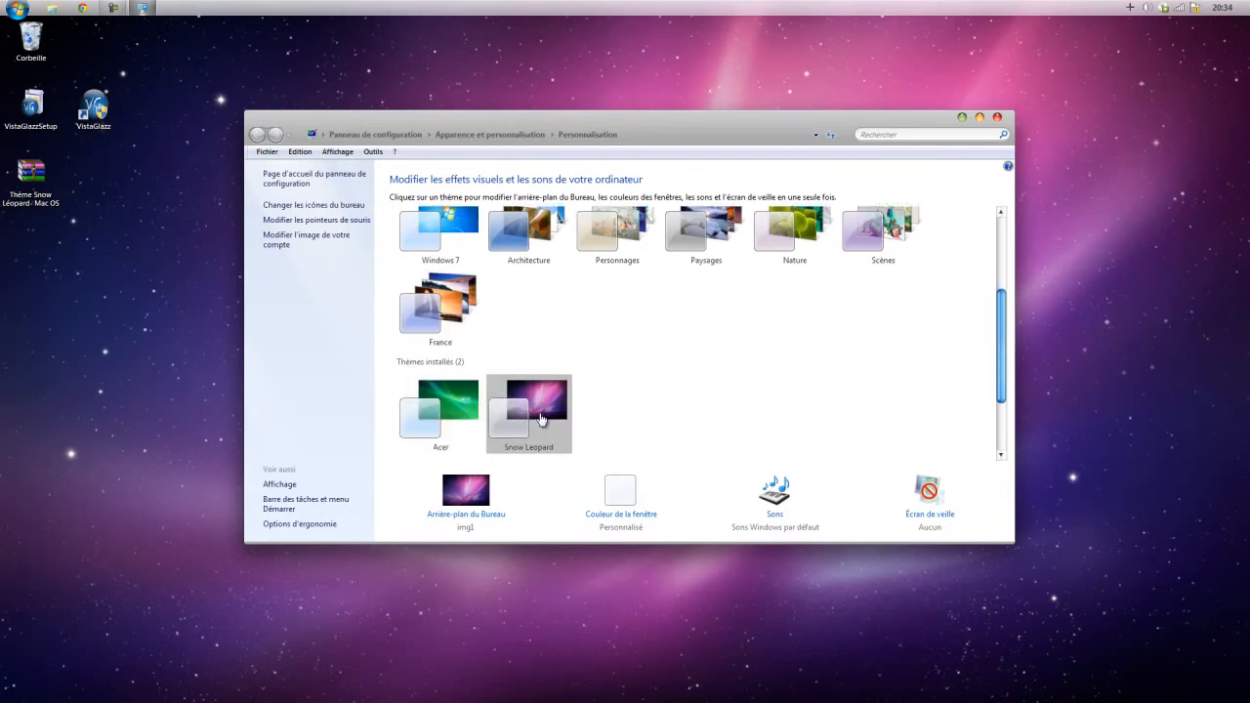
scroll(542, 418, down, 1)
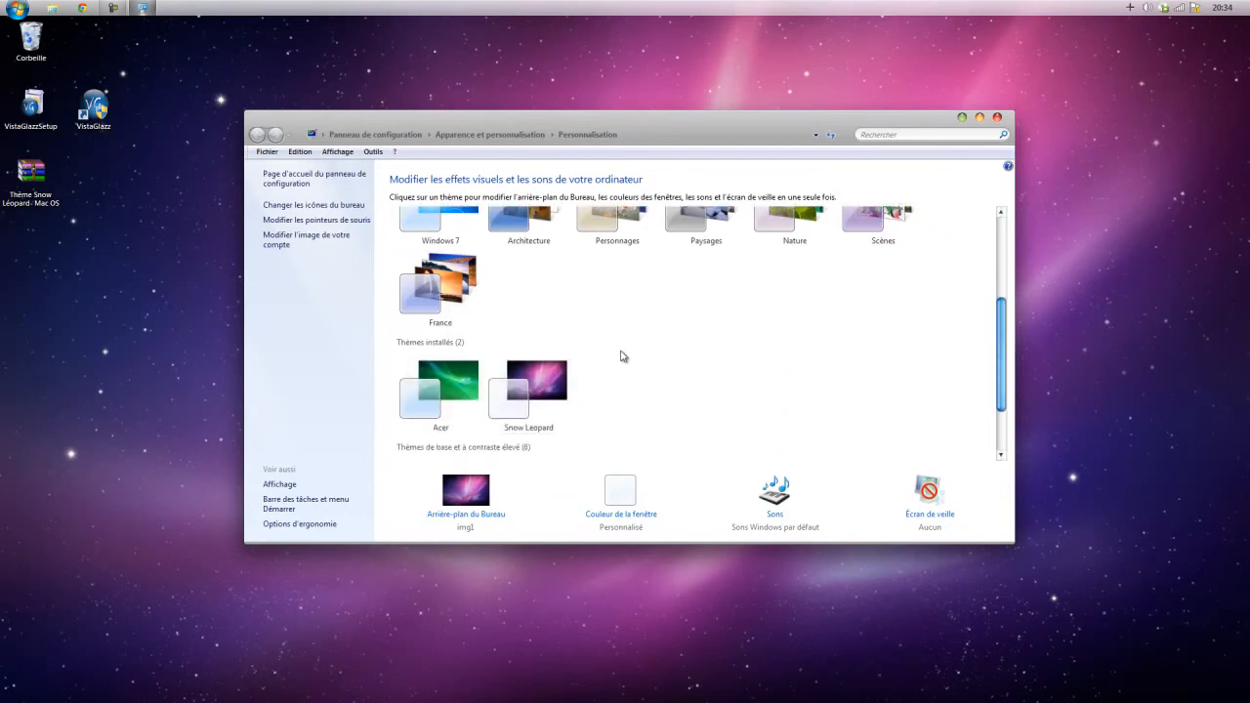
click(516, 416)
click(997, 118)
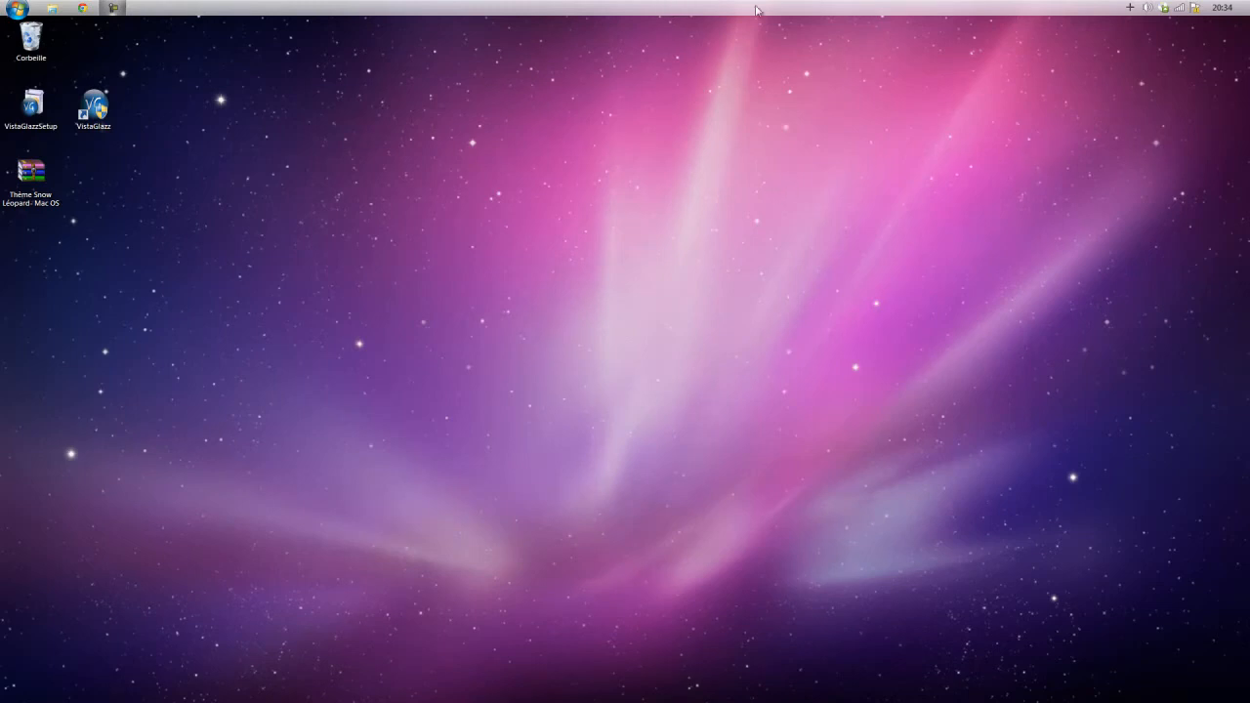
Open the taskbar properties and check that En haut is the chosen taskbar position.
right_click(992, 8)
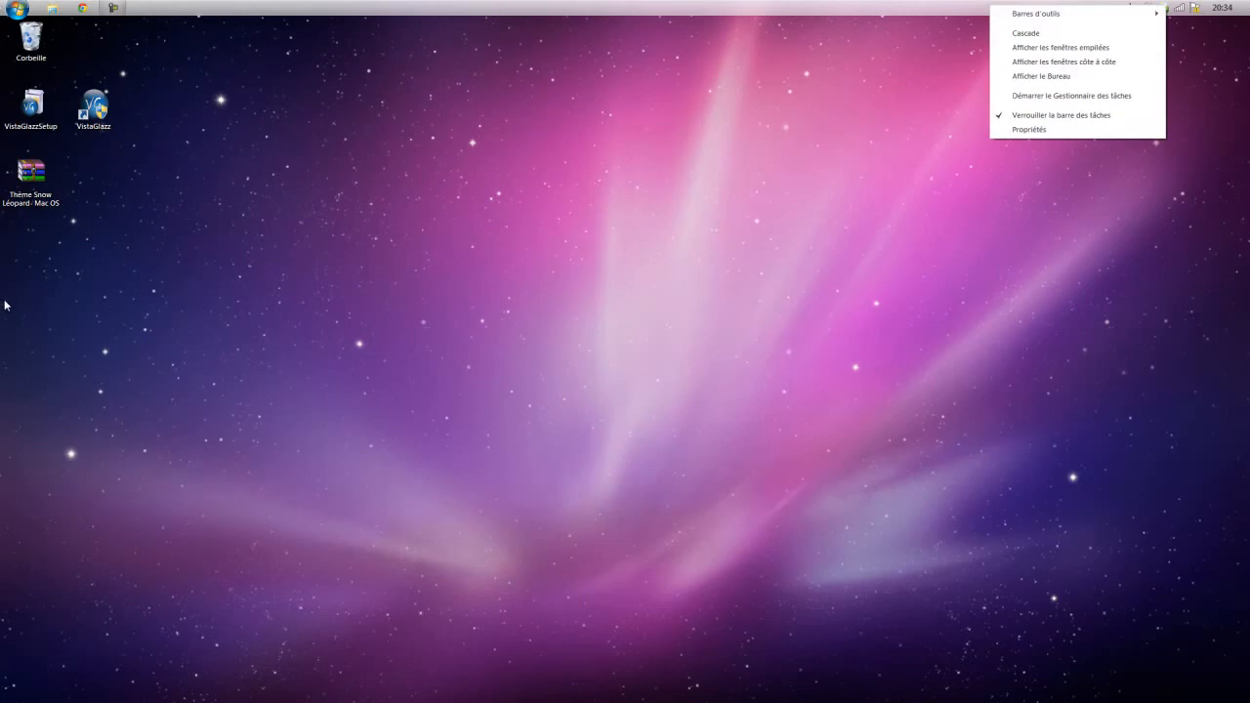
click(1036, 130)
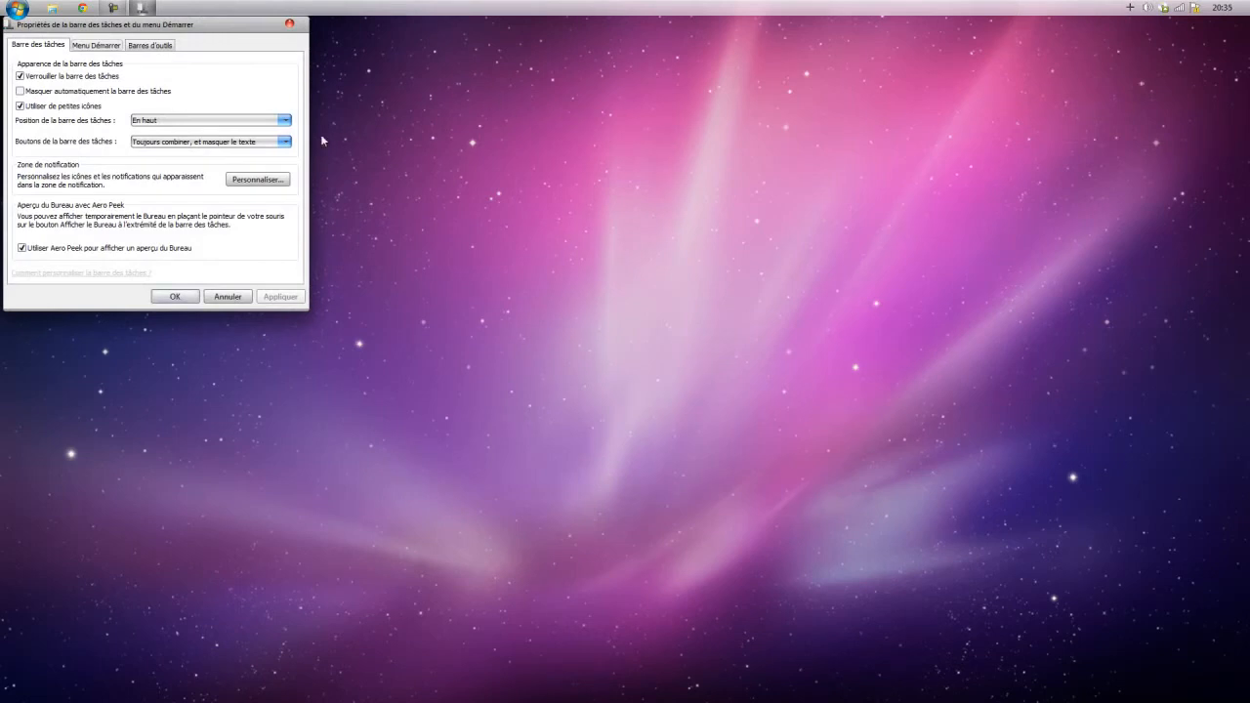
click(284, 121)
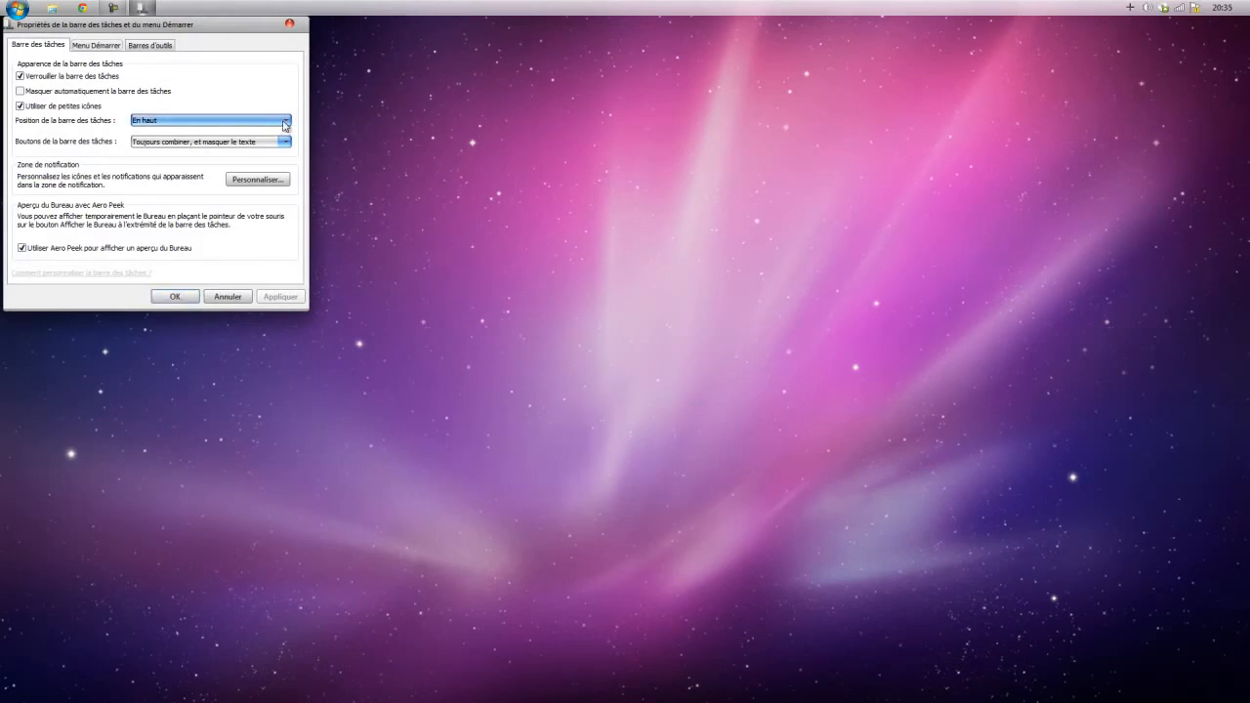
click(284, 123)
click(251, 123)
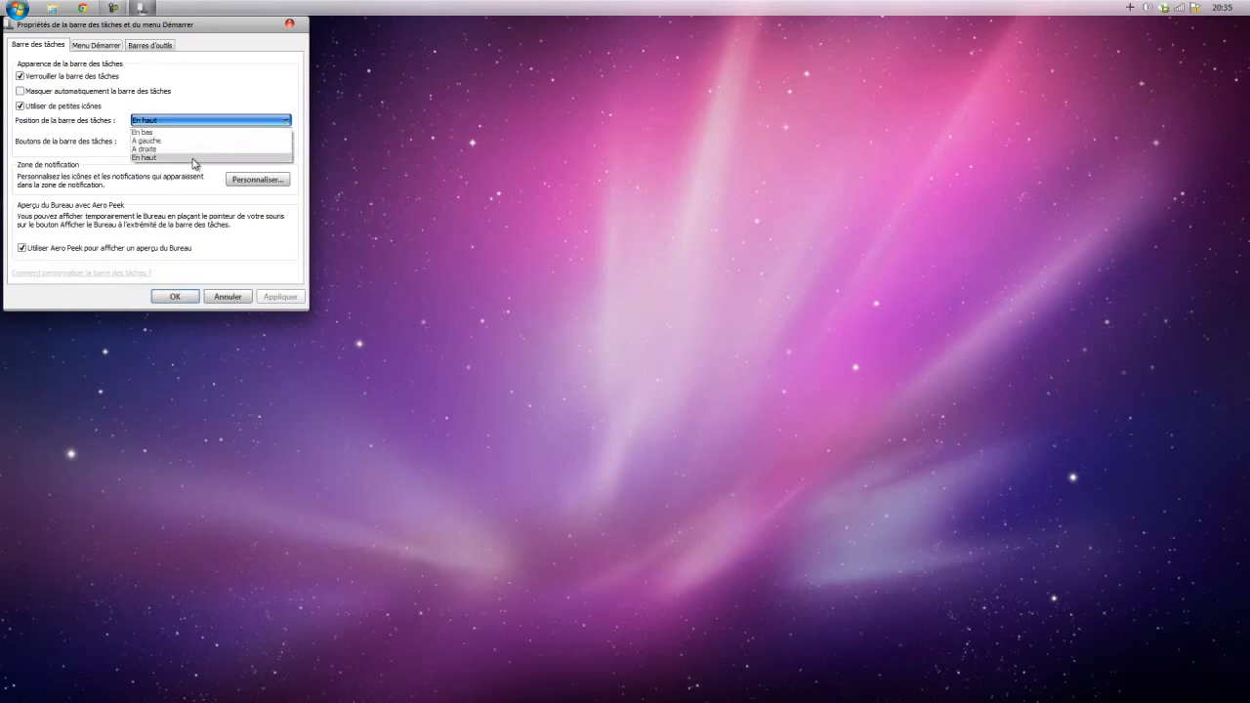
click(115, 162)
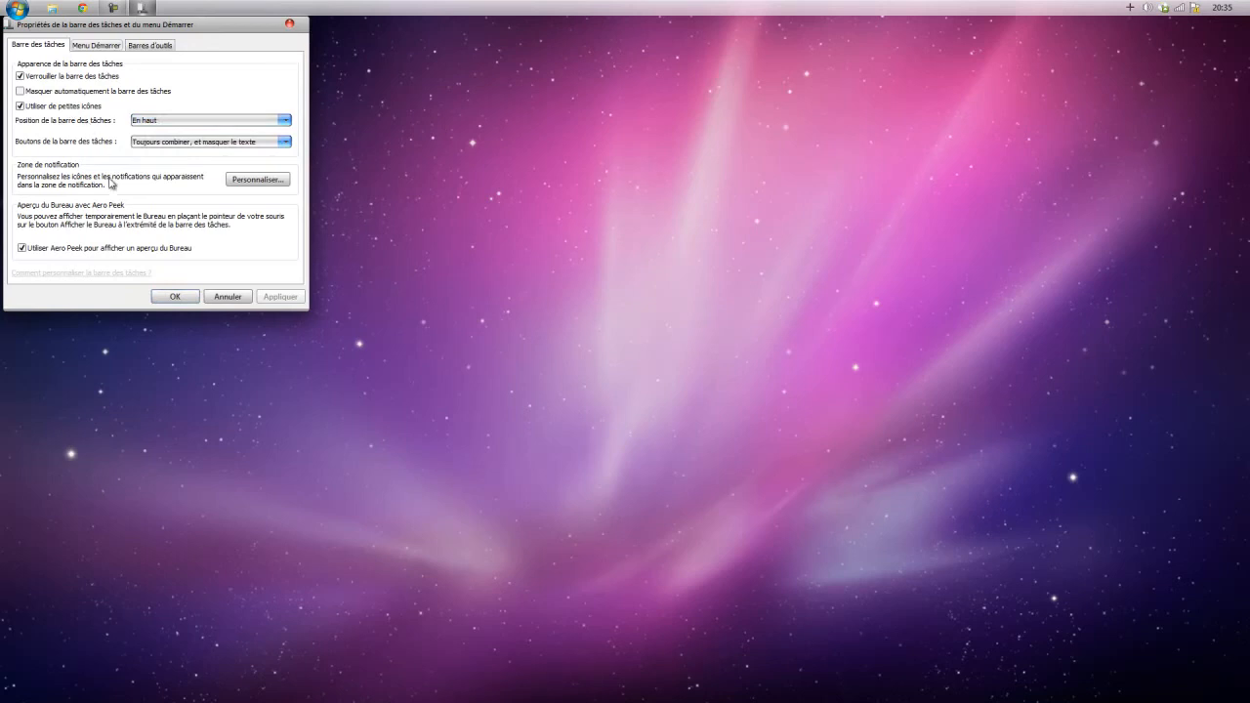
Set the Babylon Information Tool notification icon to Masquer l'icône et les notifications and save the notification area settings.
click(251, 181)
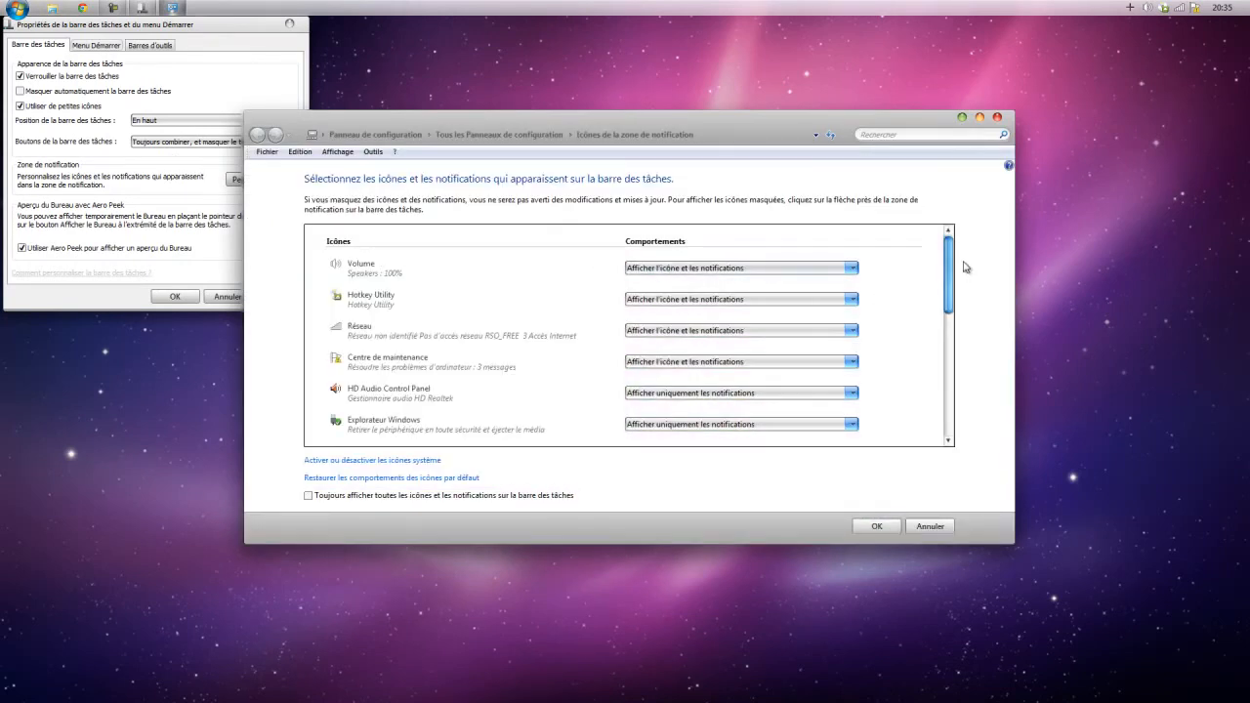
drag(952, 271, 941, 422)
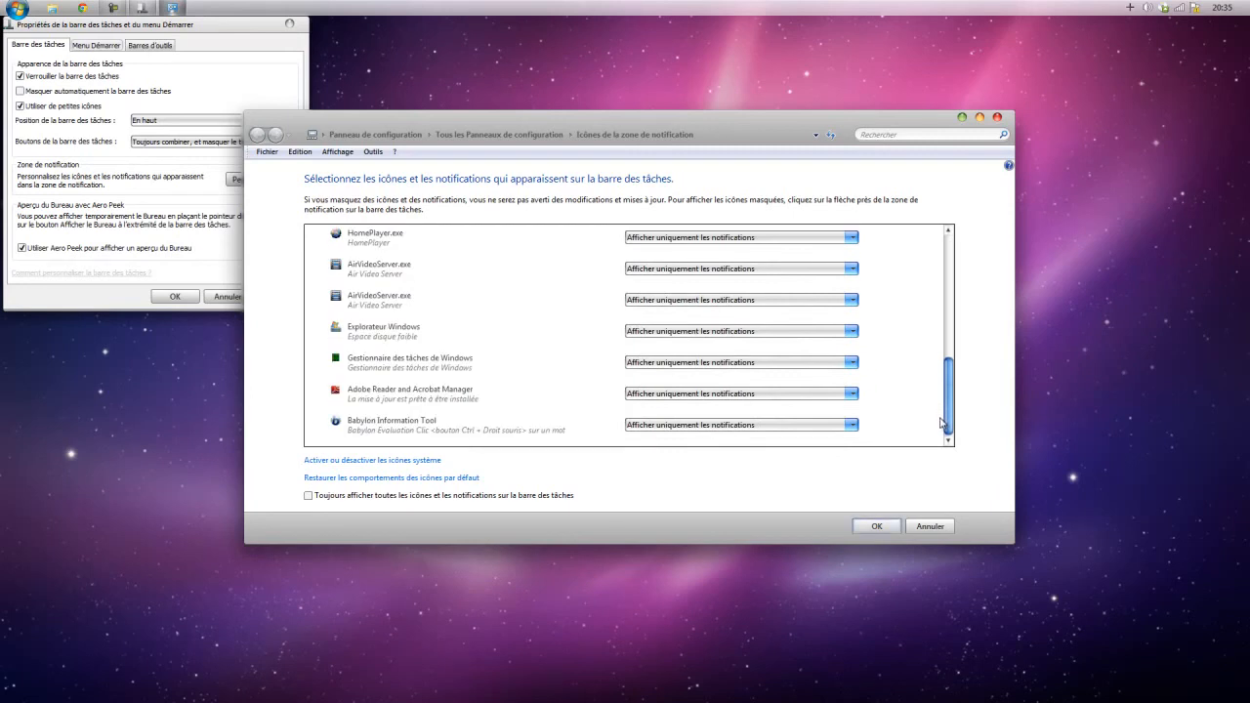
click(850, 425)
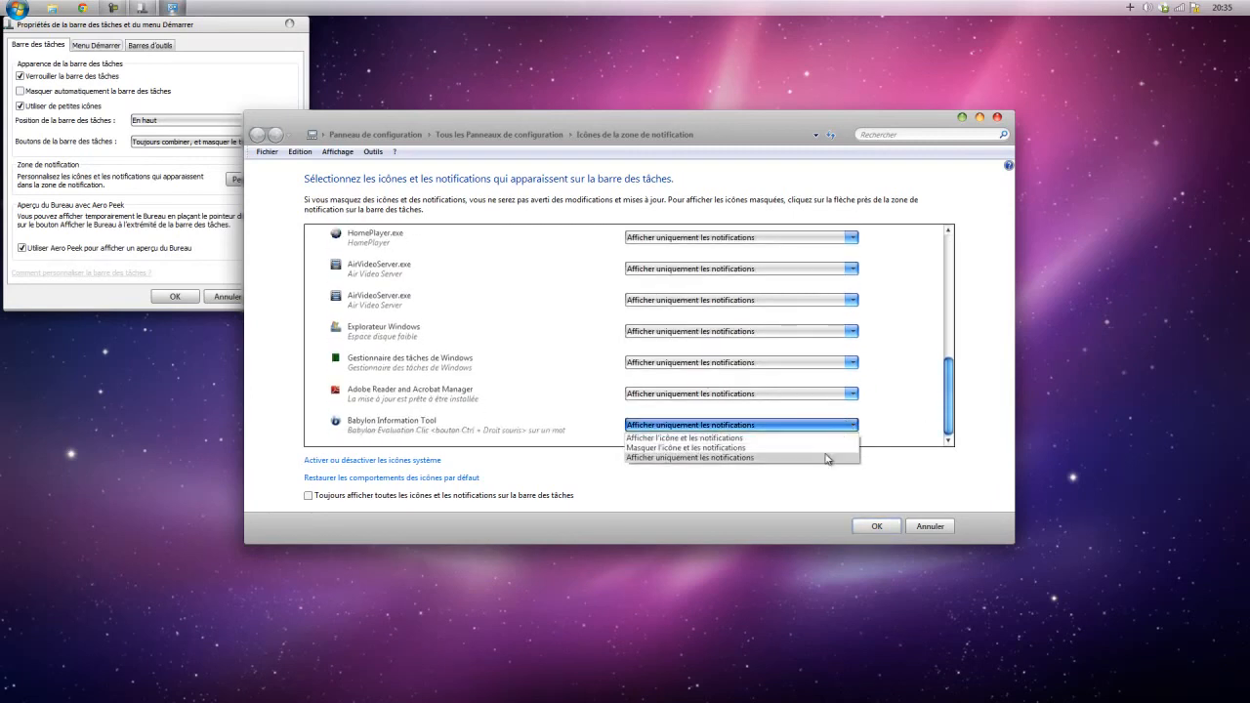
click(847, 447)
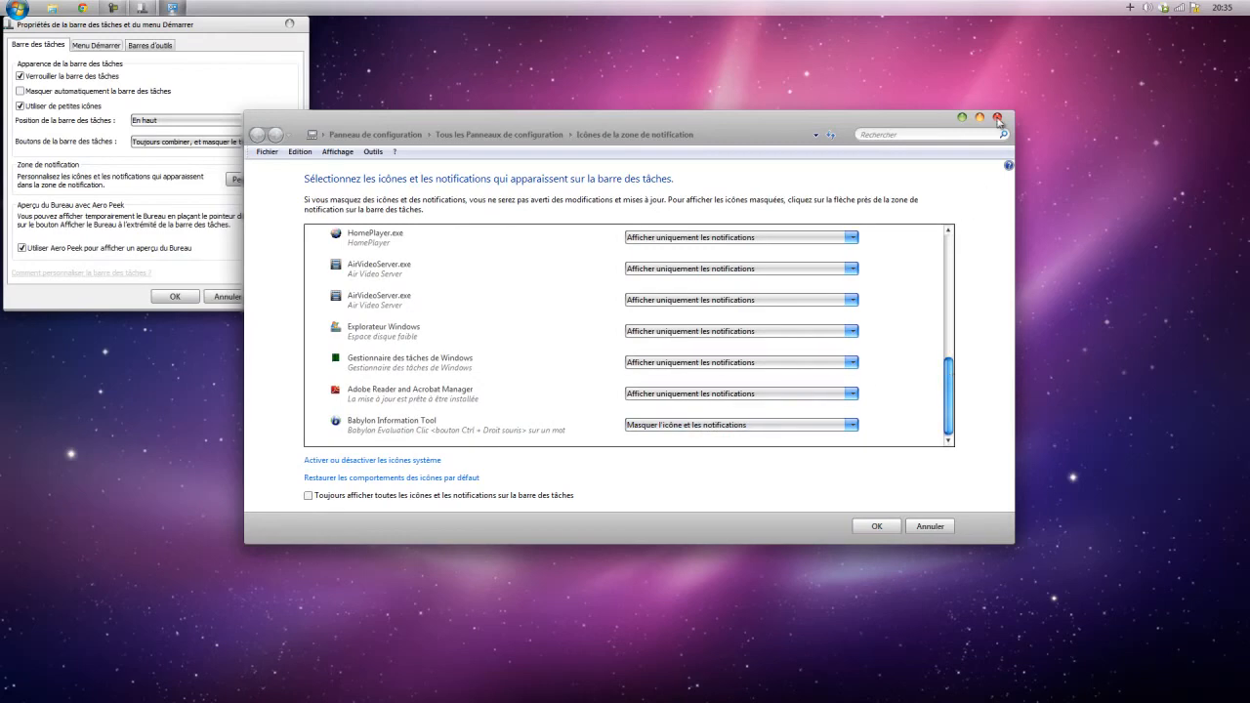
click(879, 527)
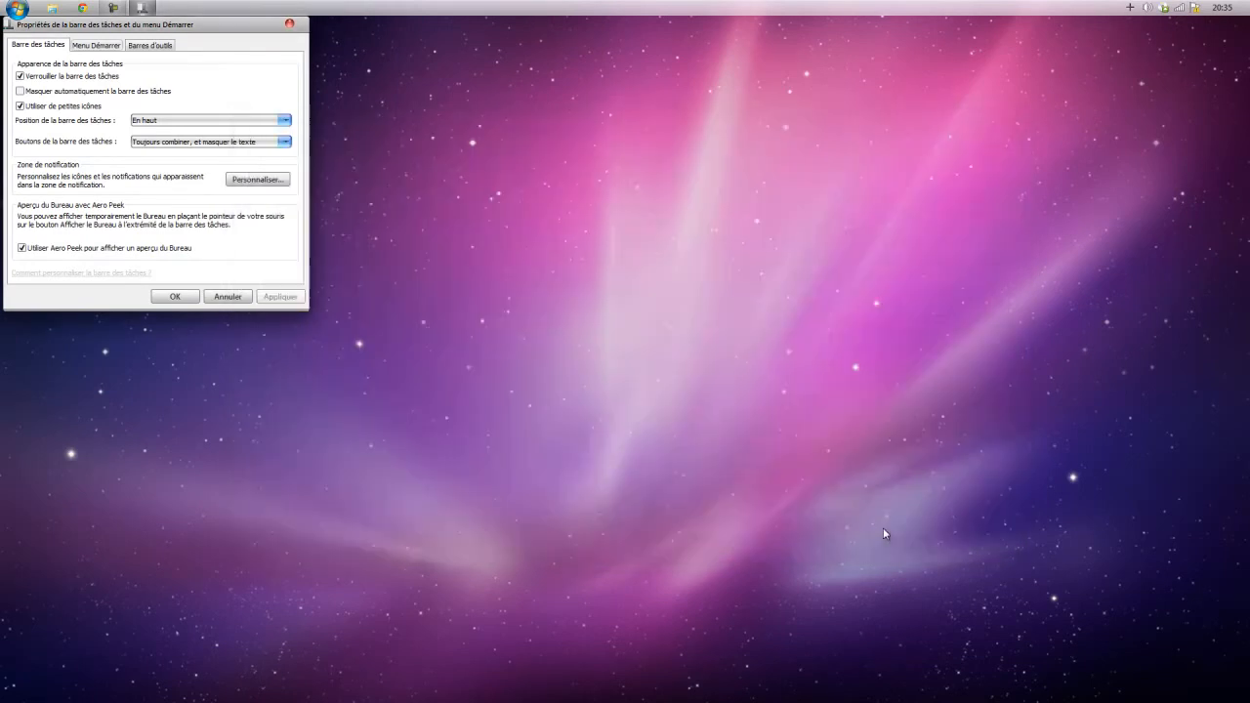
Apply the taskbar with small icons turned off, and restore the small icons.
click(20, 105)
click(280, 296)
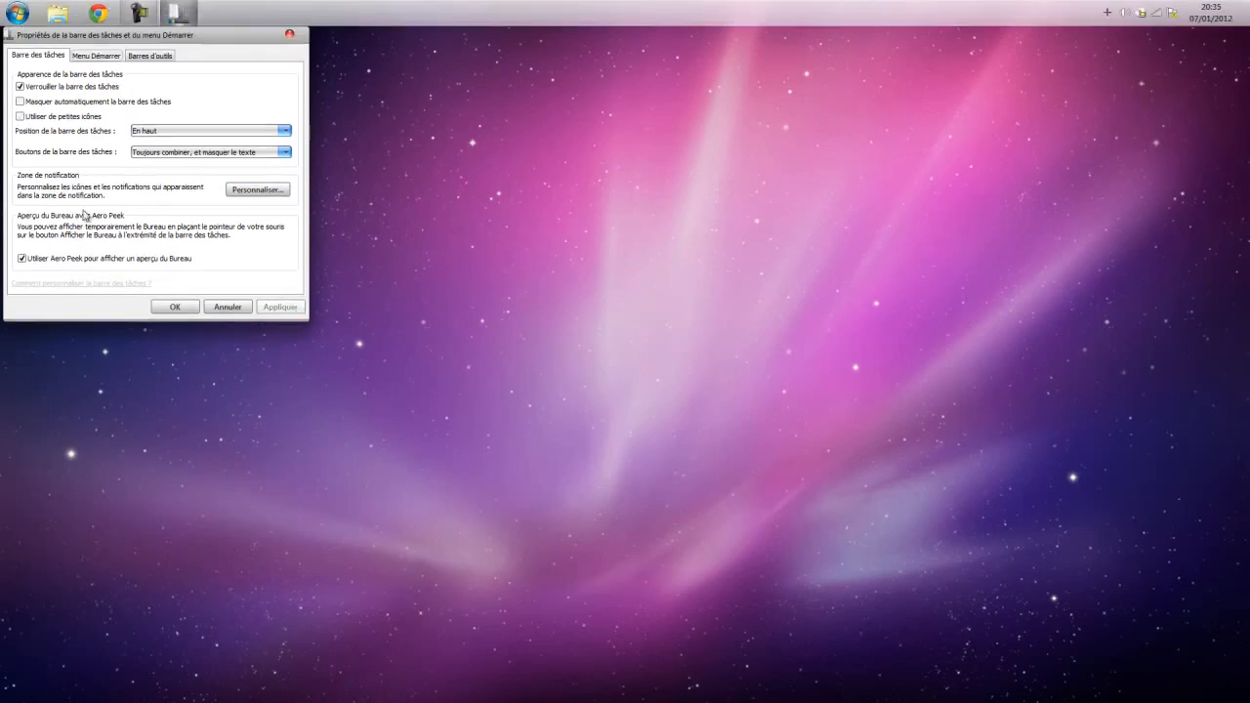
click(21, 116)
click(299, 308)
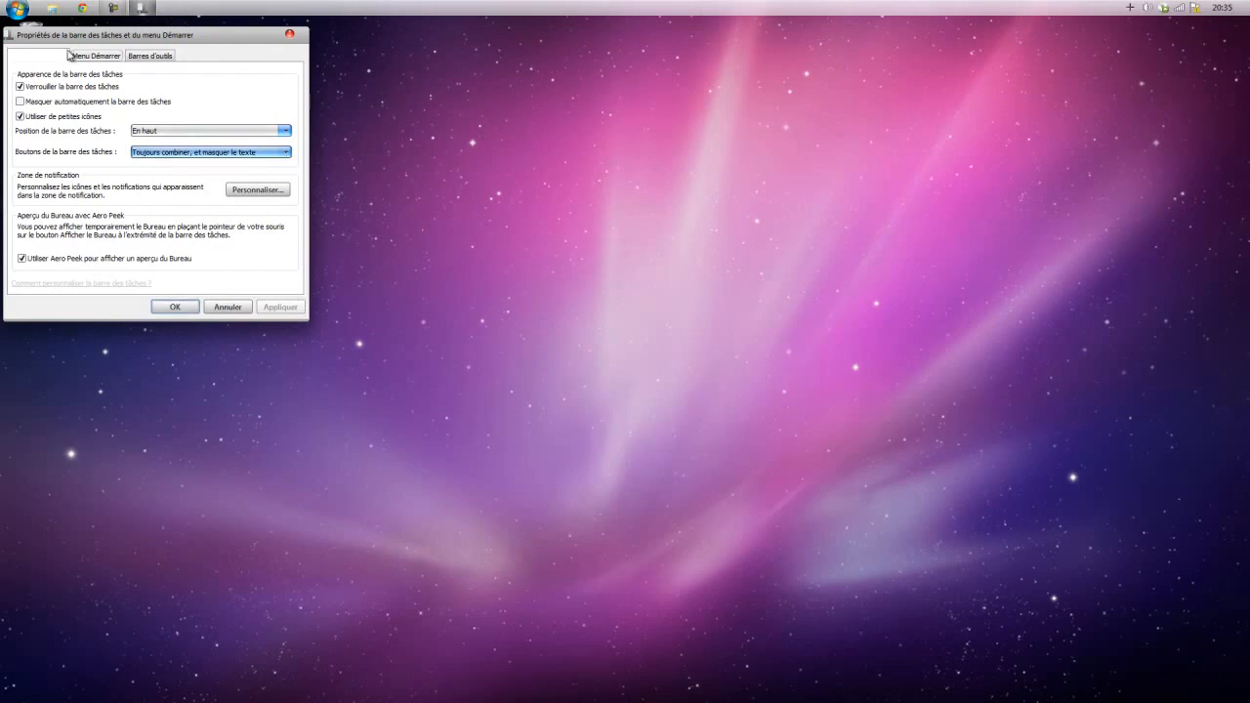
Review the Start menu and toolbar settings in the taskbar properties, and close the dialog with its settings accepted.
click(93, 56)
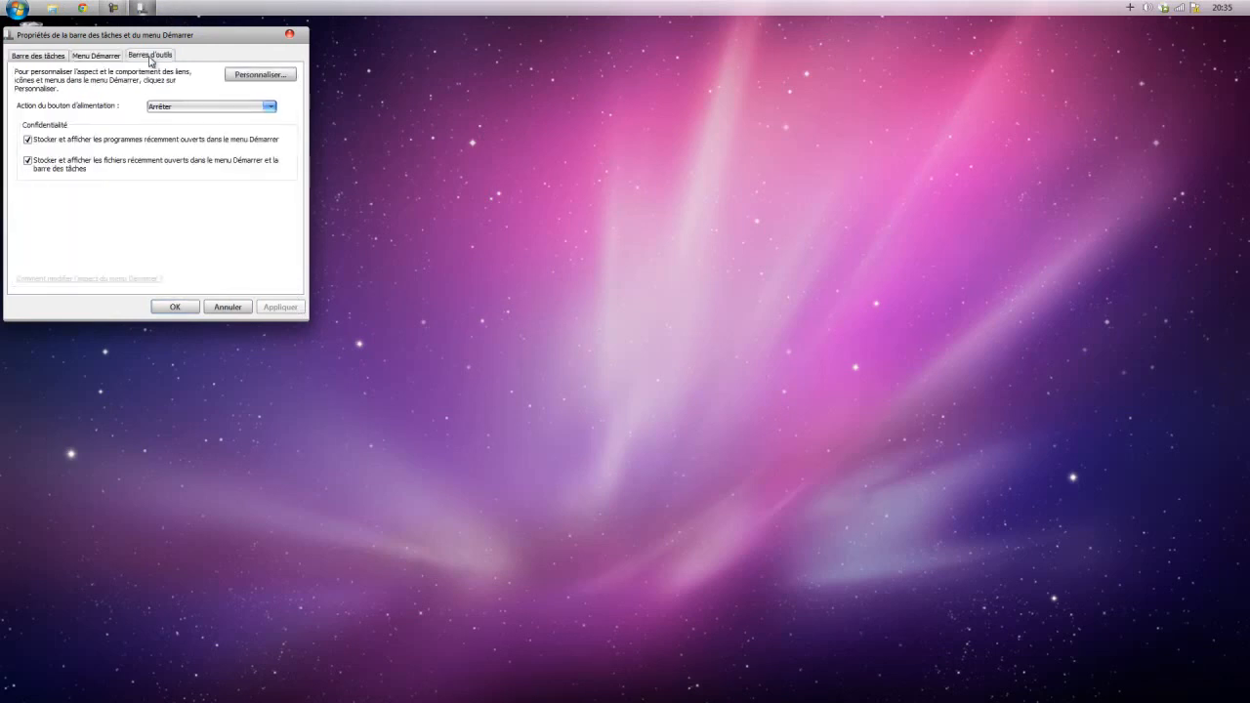
click(149, 57)
click(96, 56)
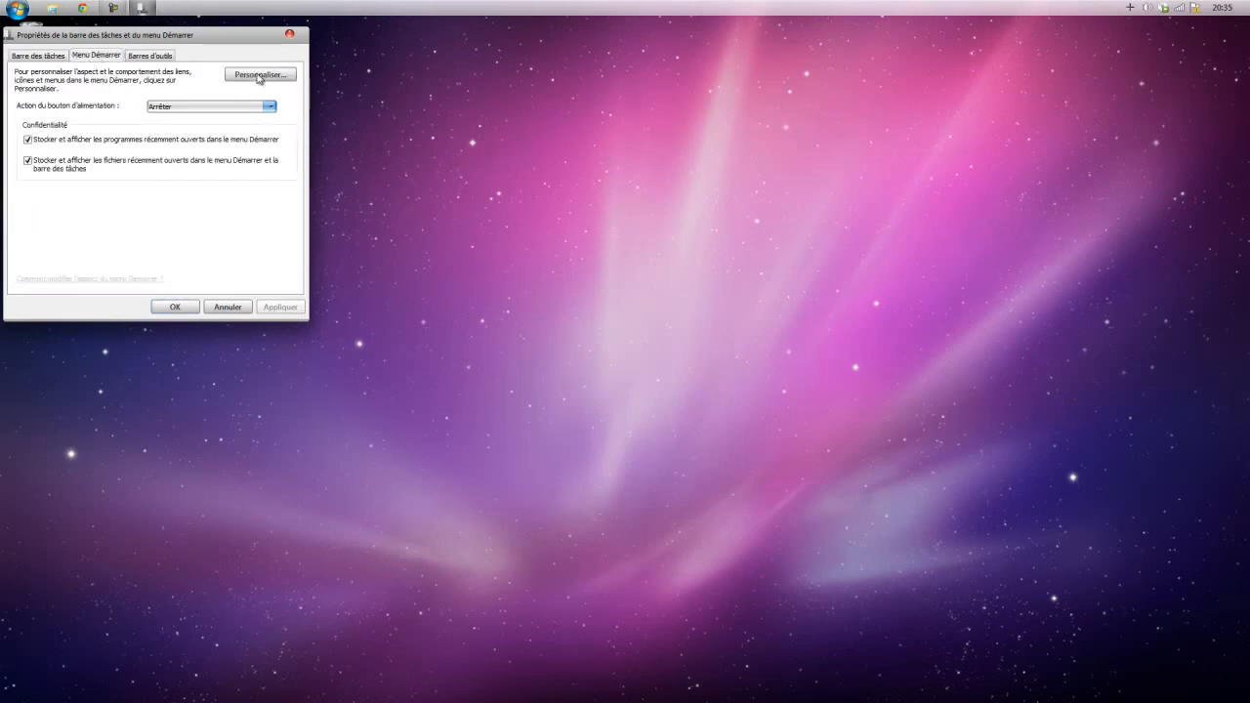
click(147, 57)
click(29, 59)
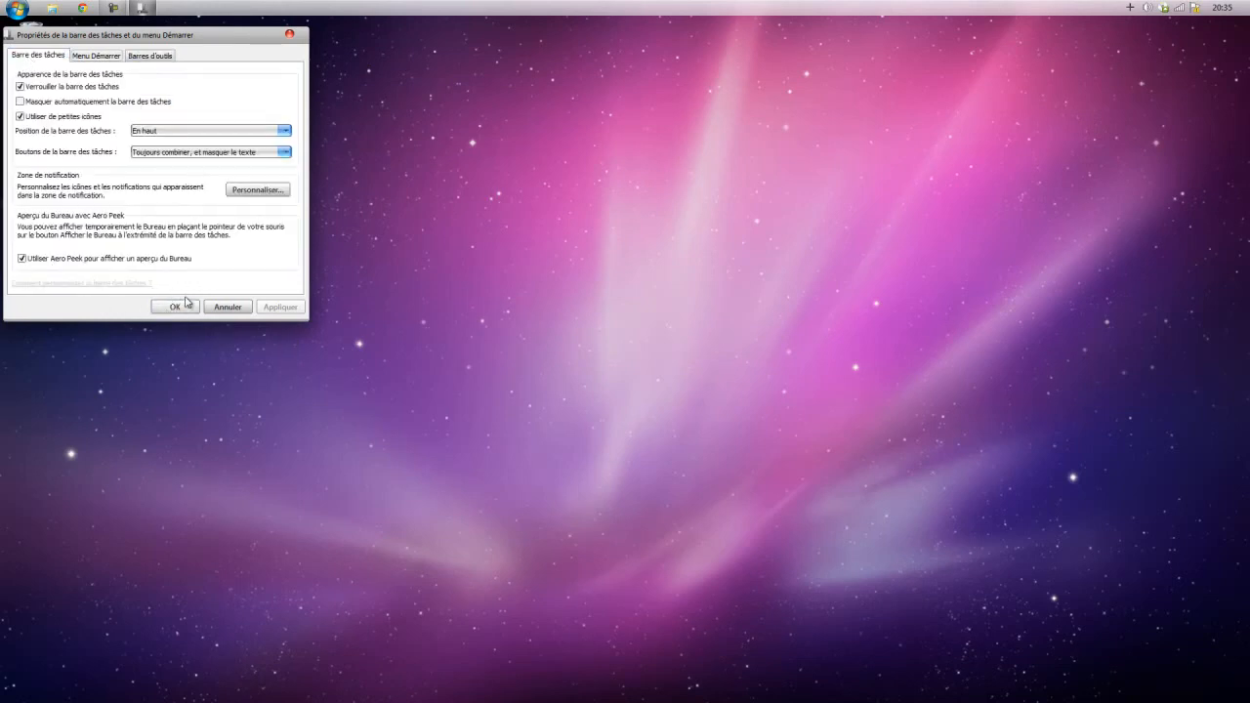
click(176, 307)
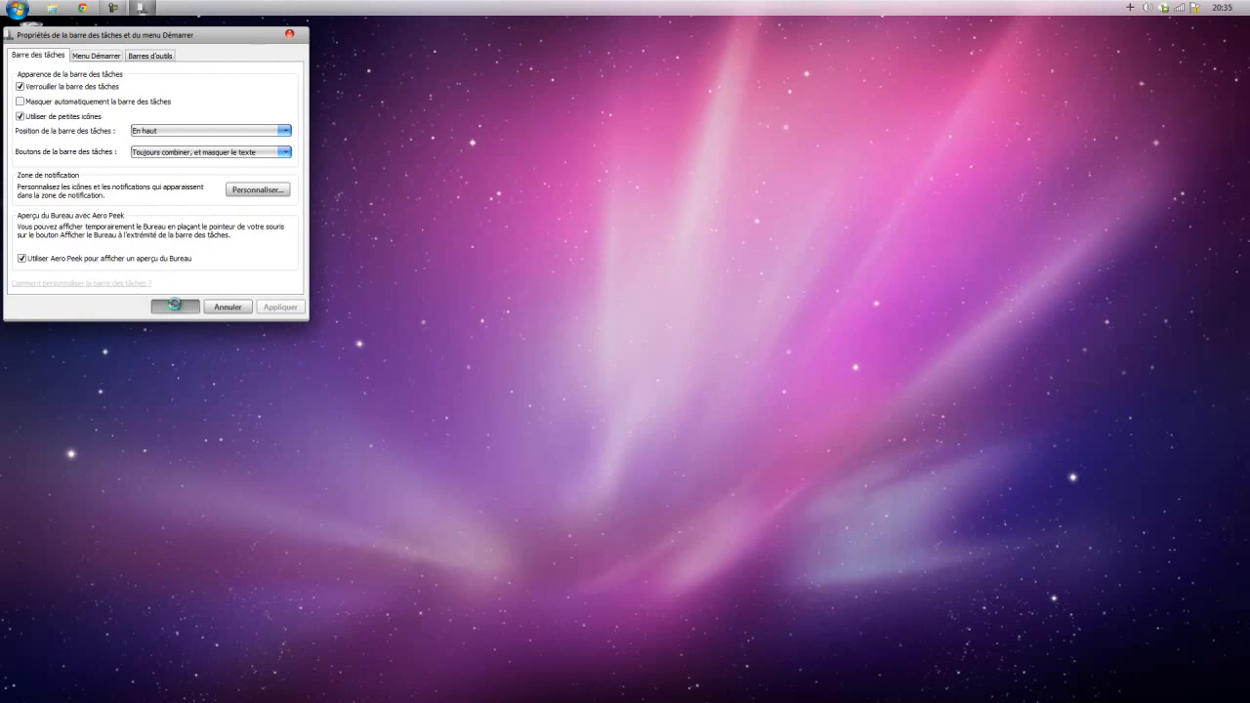